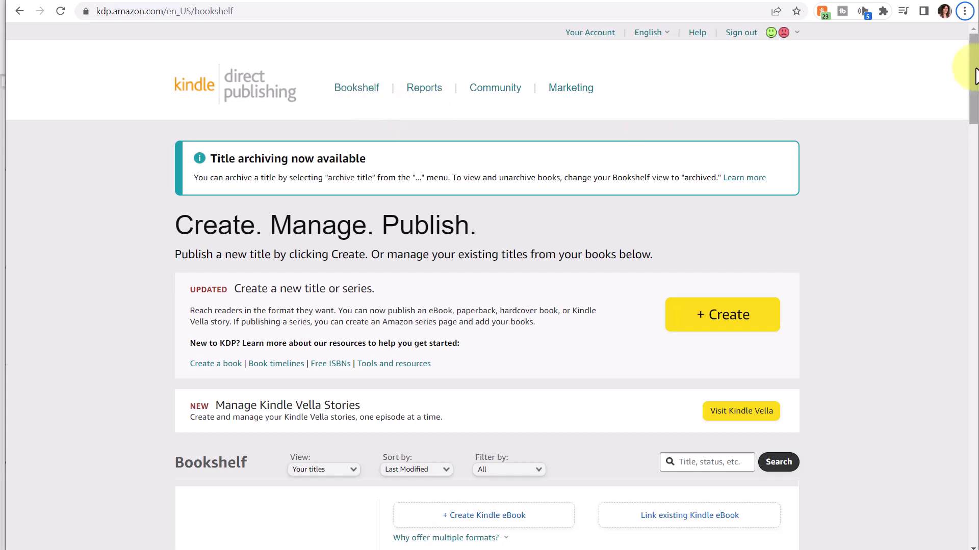
# Step: Open the KDP Reports dashboard and review today's figures, top-earning books, top formats and top marketplaces
pyautogui.moveTo(975, 54); pyautogui.dragTo(958, 14)
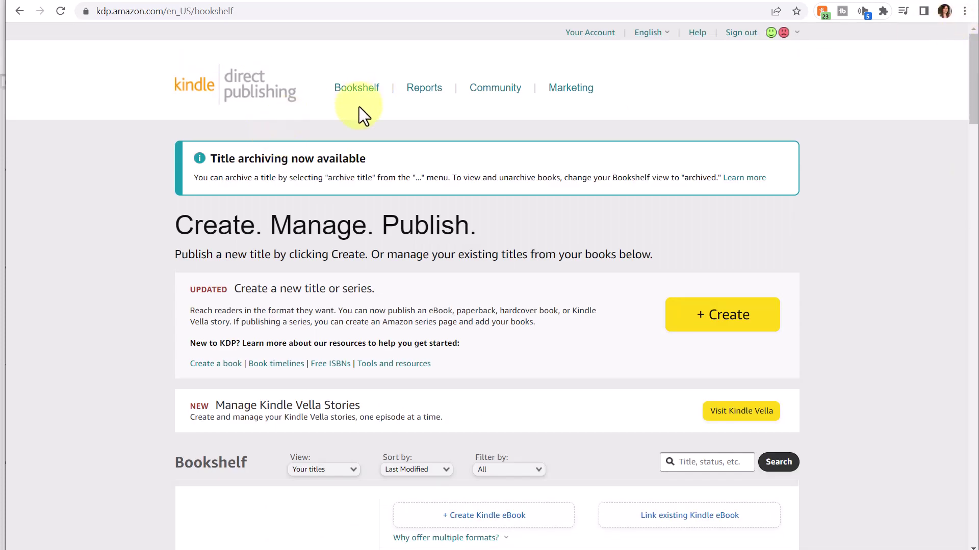
pyautogui.click(422, 93)
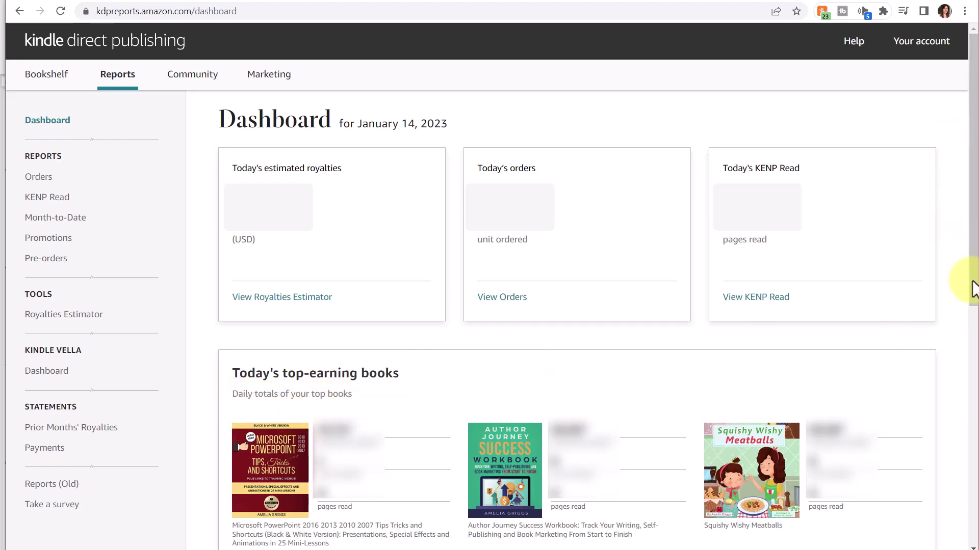
pyautogui.scroll(-8, 974, 289)
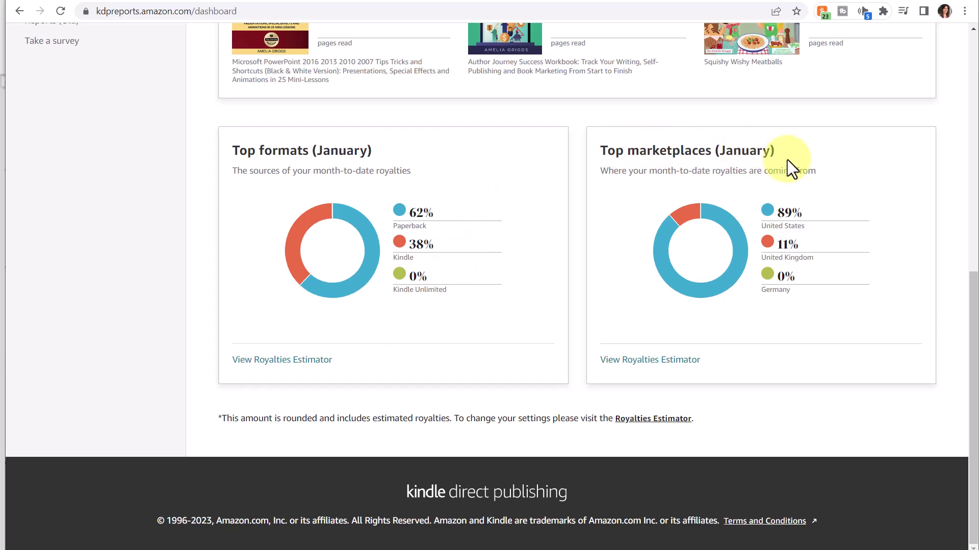
pyautogui.scroll(9, 351, 59)
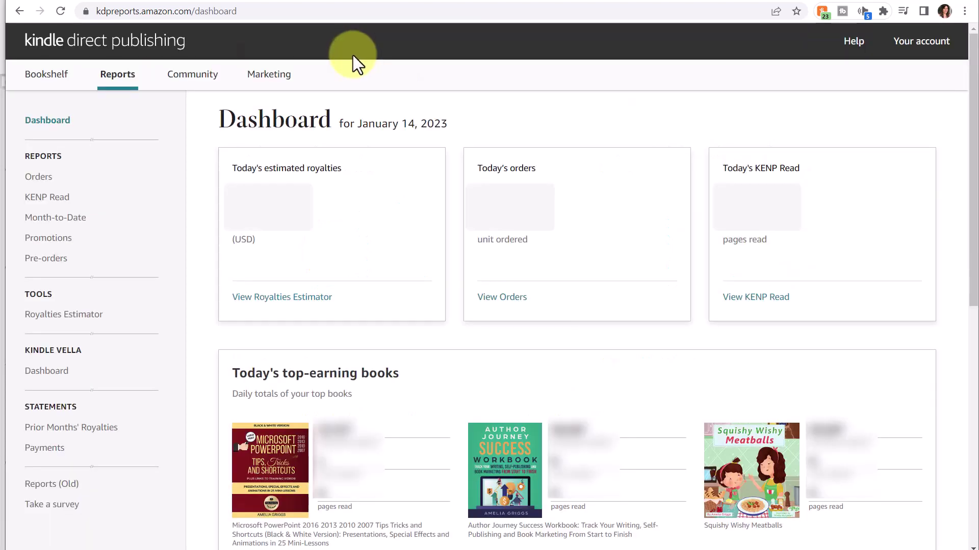
# Step: Open the Royalties Estimator from the estimated royalties card and show its royalties graph as a bar chart
pyautogui.click(302, 306)
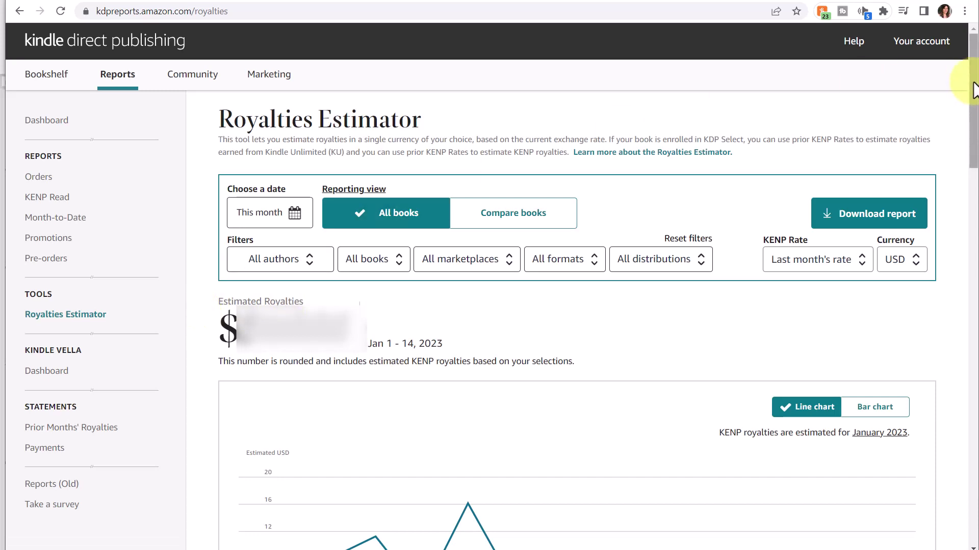
pyautogui.moveTo(973, 84); pyautogui.dragTo(974, 143)
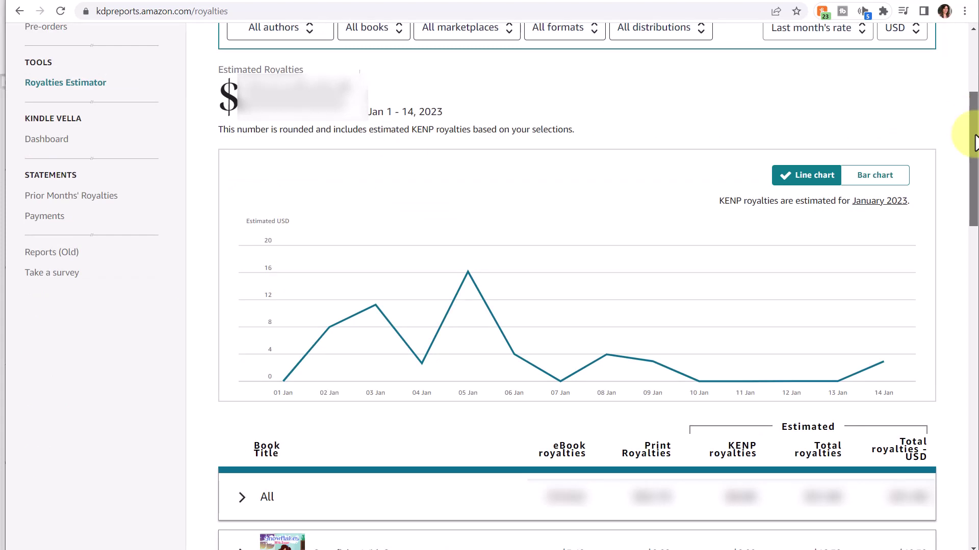
pyautogui.click(870, 178)
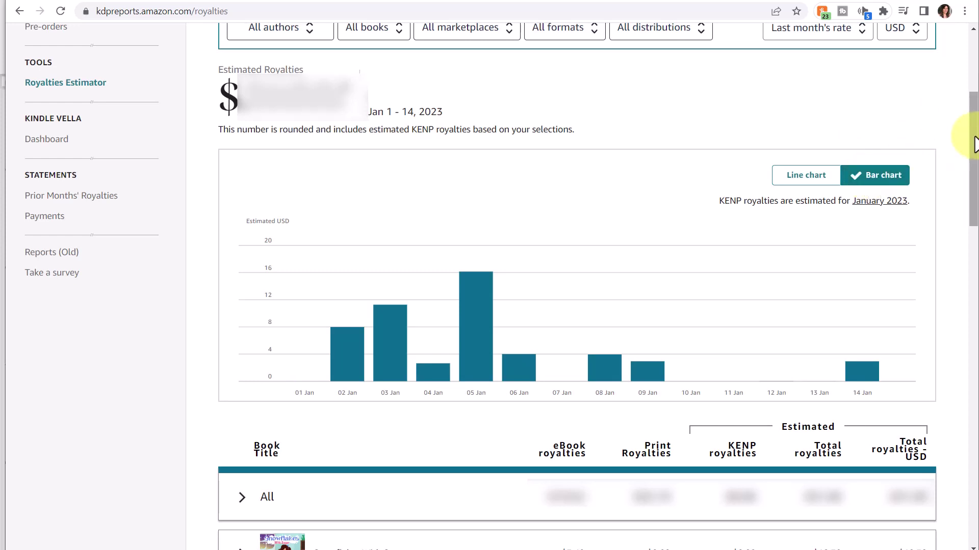
# Step: Expand the marketplace breakdowns for Snowflakes With Sugar, the Microsoft PowerPoint tips book and Silly Willy Apple Cake
pyautogui.moveTo(974, 144); pyautogui.dragTo(976, 237)
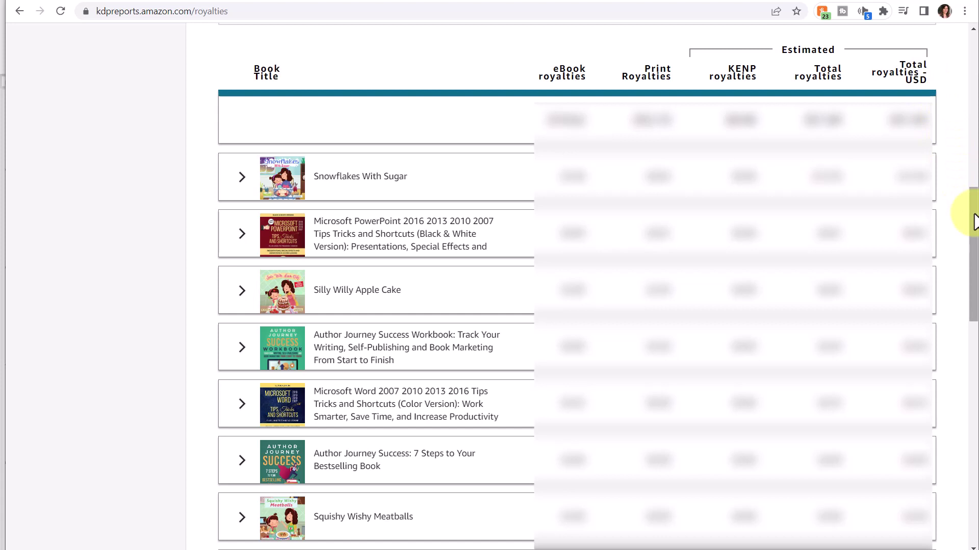
pyautogui.click(367, 188)
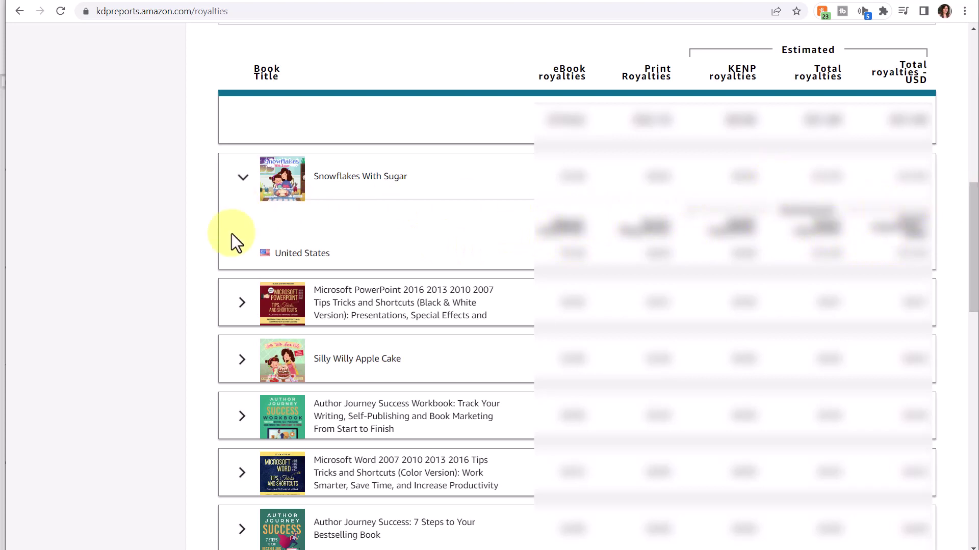
pyautogui.click(239, 304)
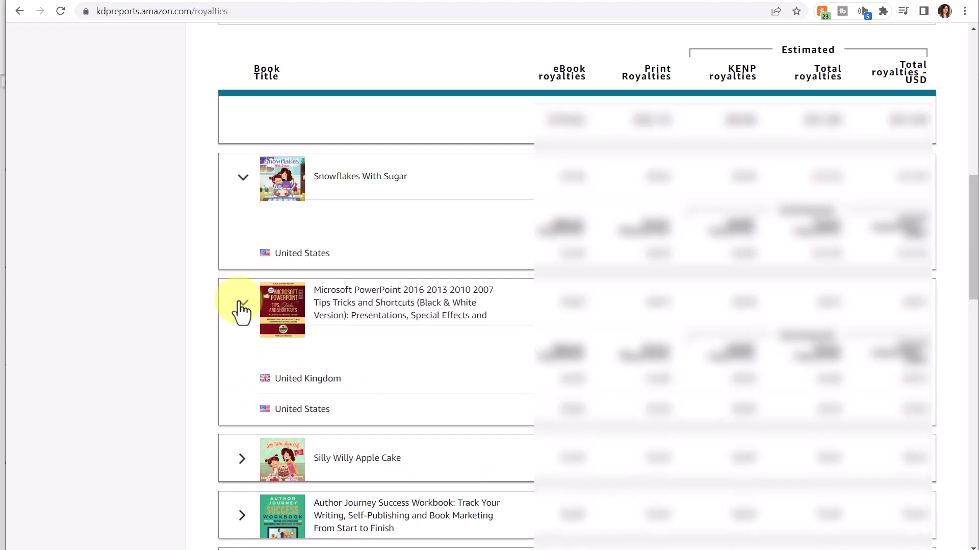
pyautogui.click(238, 460)
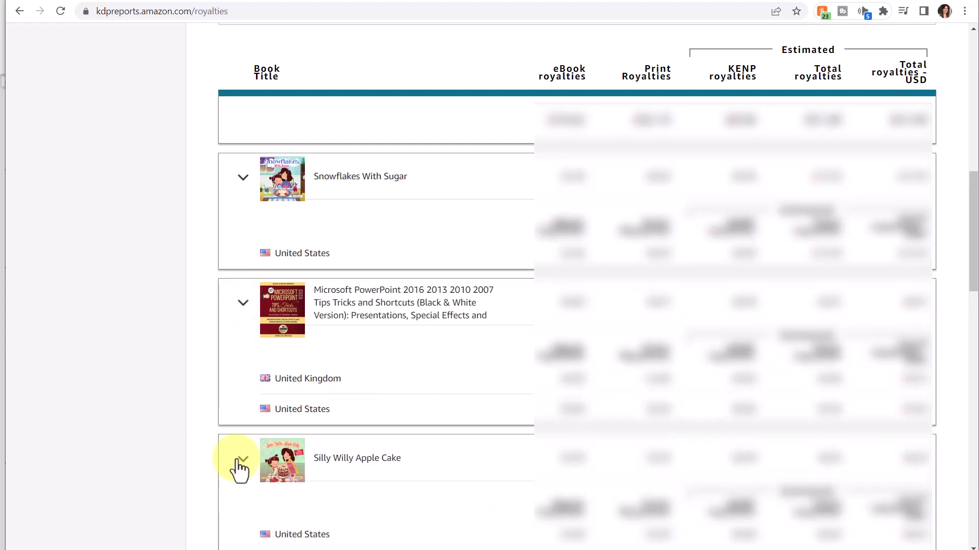
# Step: Set the Royalties Estimator's date range to Last month
pyautogui.moveTo(971, 265); pyautogui.dragTo(929, 58)
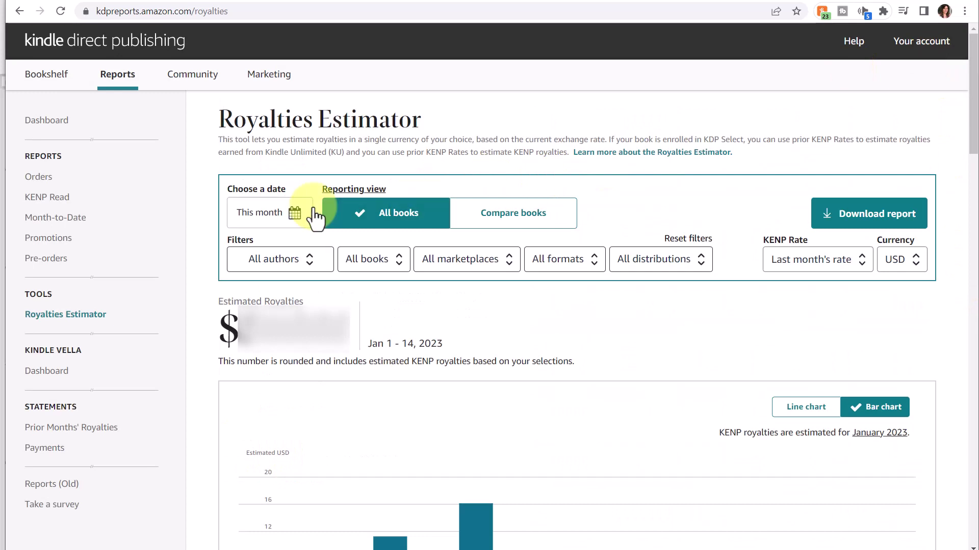
pyautogui.click(265, 216)
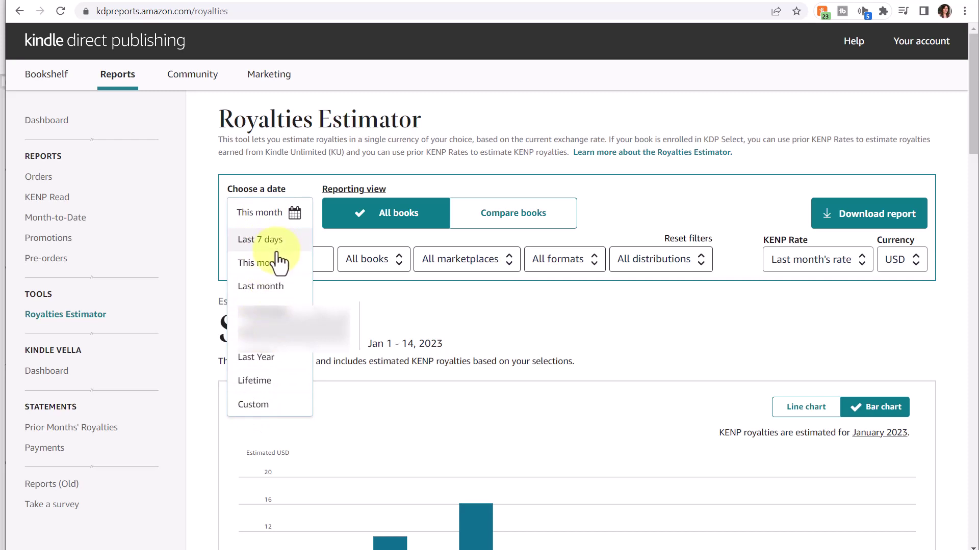
pyautogui.click(267, 288)
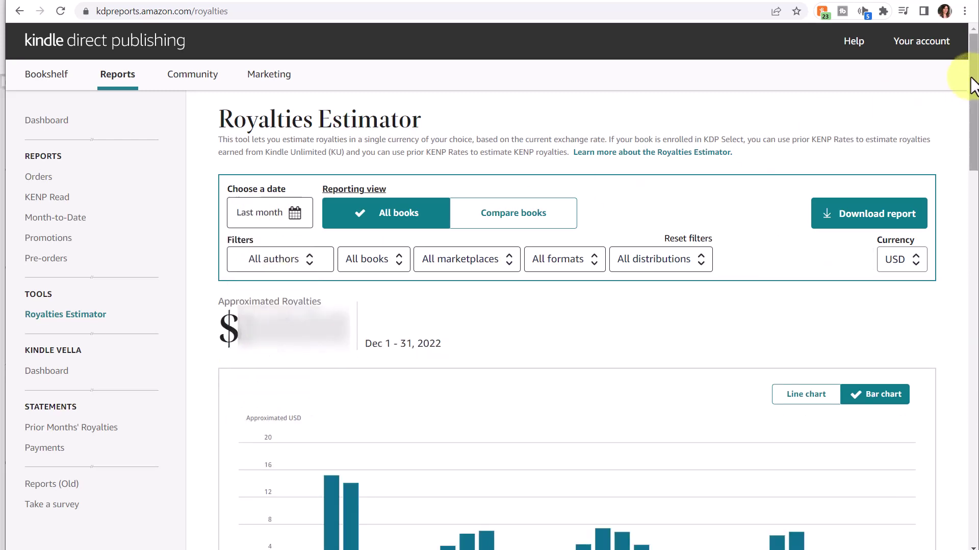
# Step: View last month's royalties as a line chart and again as a bar chart, and examine the per-book royalties table
pyautogui.moveTo(974, 86); pyautogui.dragTo(976, 118)
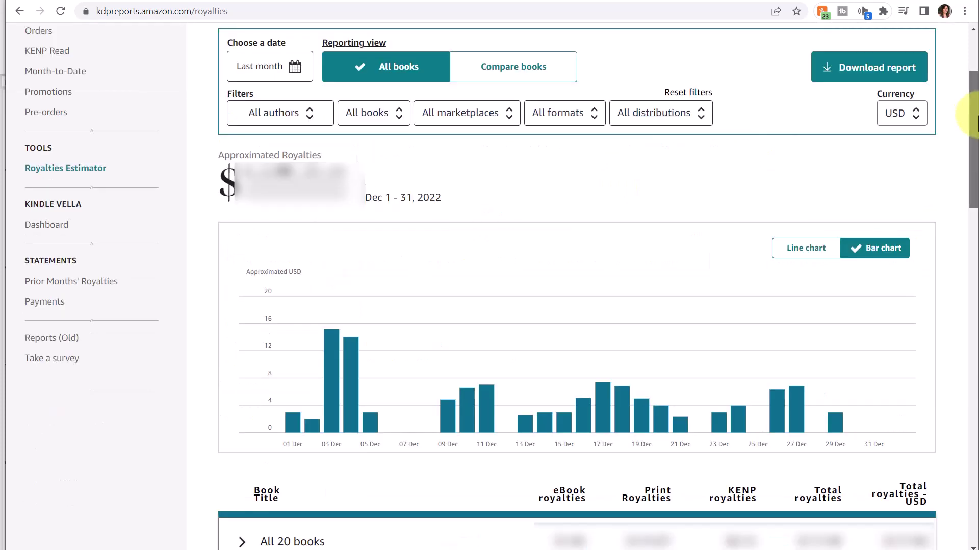
pyautogui.click(805, 248)
pyautogui.click(869, 250)
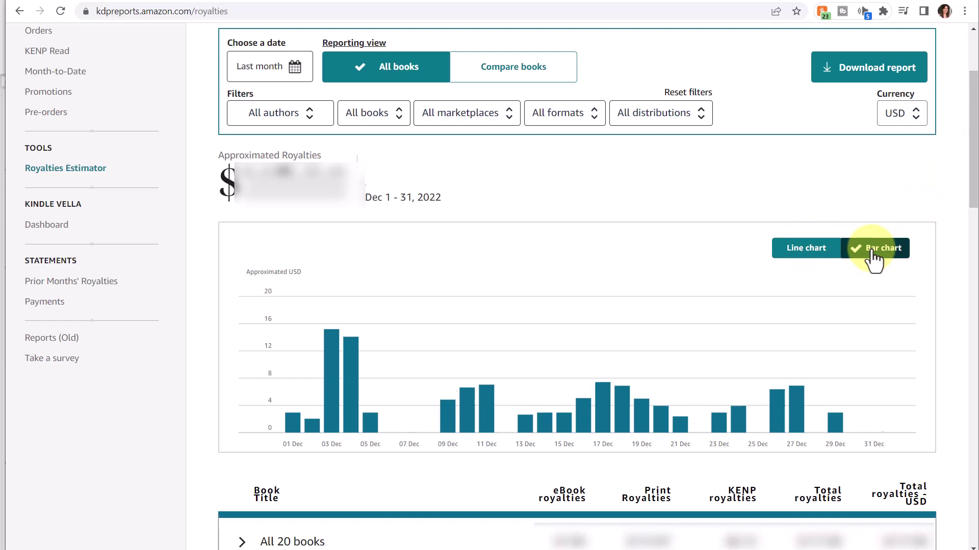
pyautogui.scroll(-5, 975, 184)
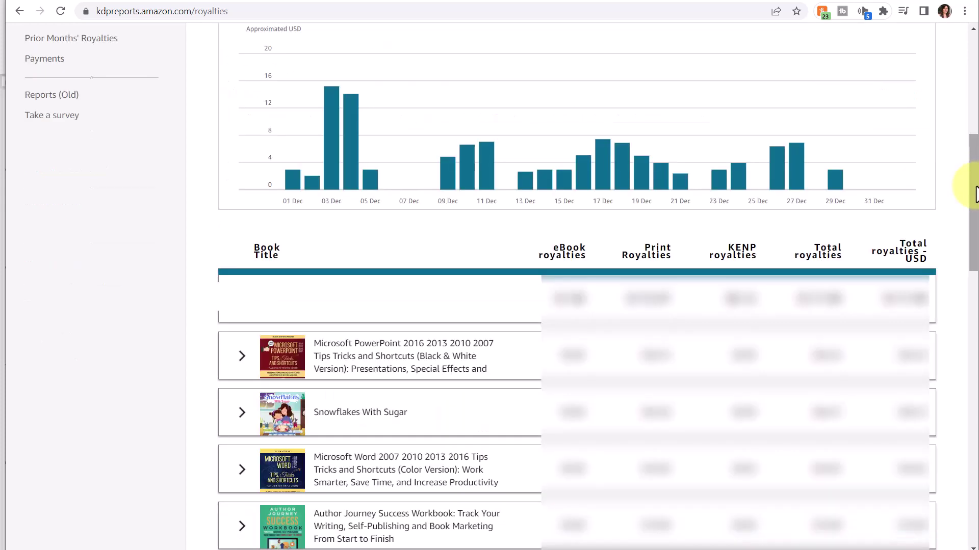
# Step: View the distribution filter's options in the Royalties Estimator and close them without applying changes
pyautogui.moveTo(975, 194); pyautogui.dragTo(968, 48)
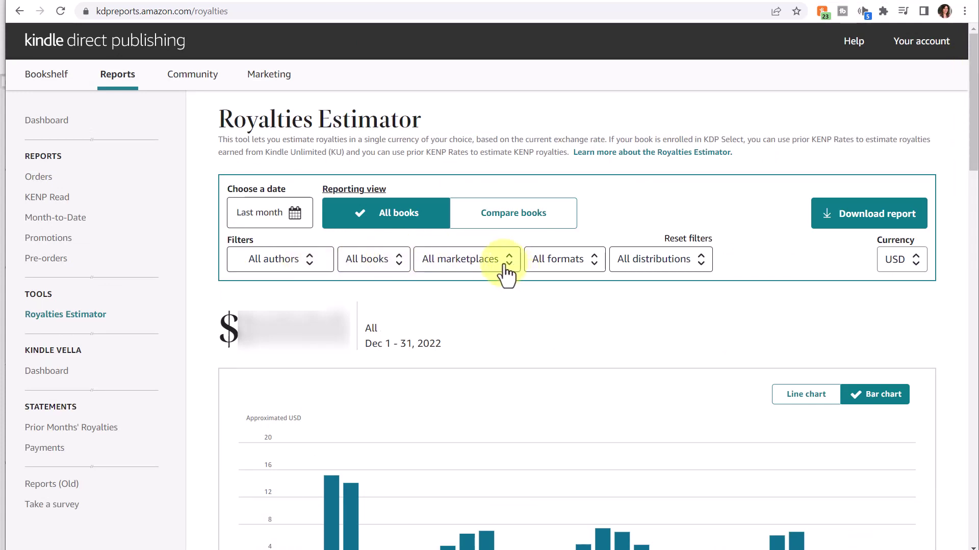
pyautogui.click(701, 273)
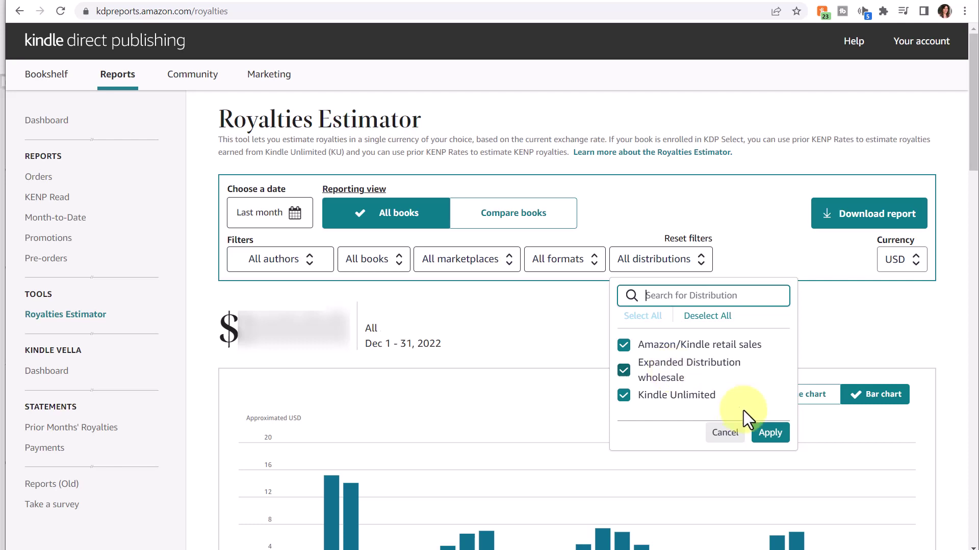
pyautogui.click(724, 433)
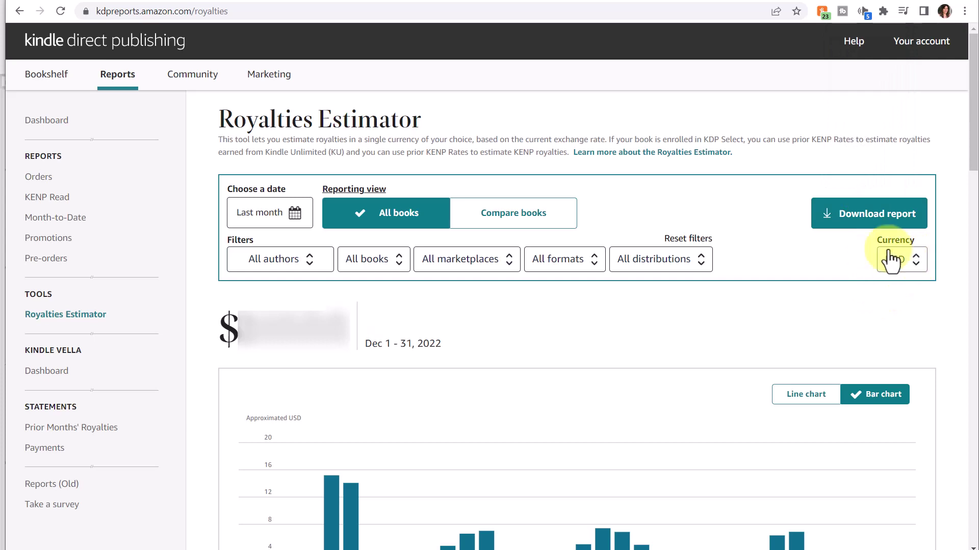
# Step: Change the reporting view to Compare books, try the line chart, and examine the comparison as a bar chart
pyautogui.click(526, 223)
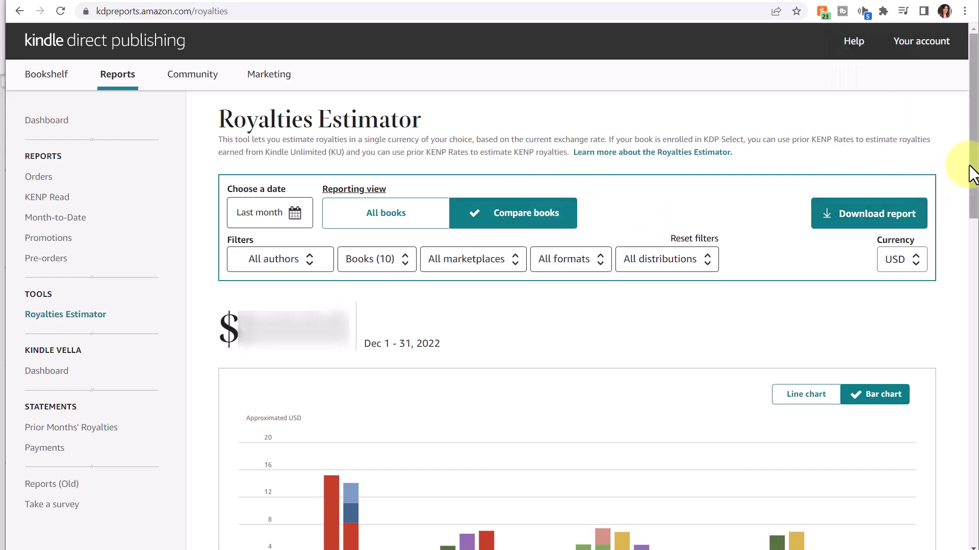
pyautogui.scroll(-3, 971, 158)
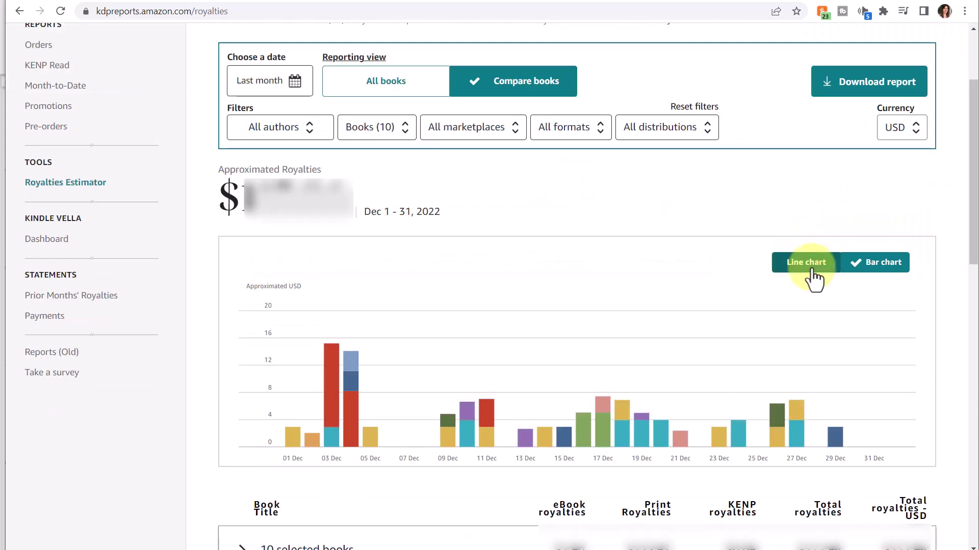
pyautogui.click(811, 265)
pyautogui.click(877, 263)
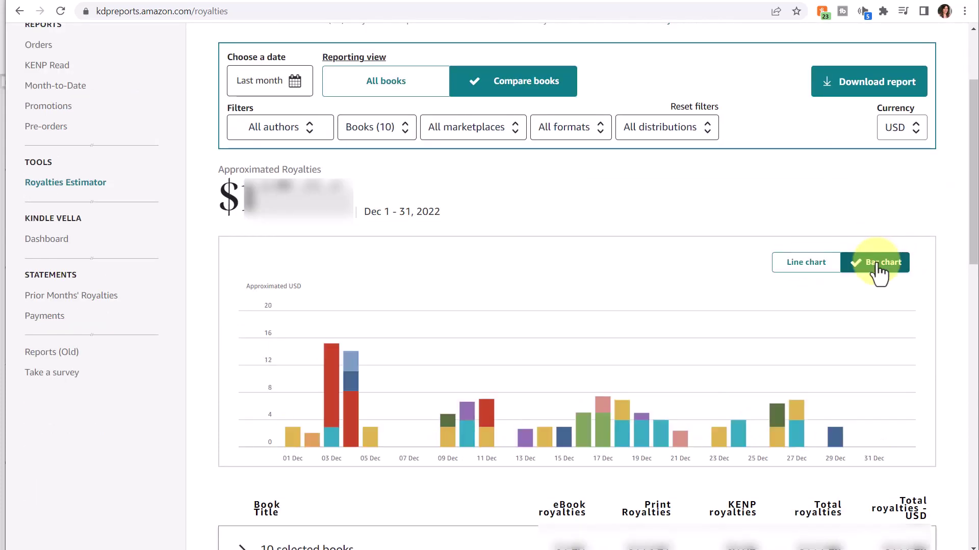
pyautogui.moveTo(337, 374)
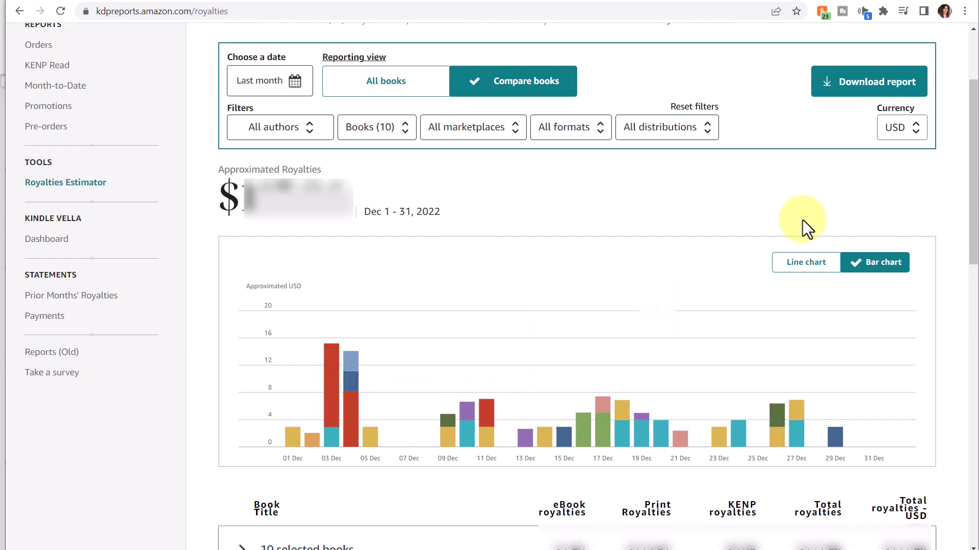
# Step: Open the Orders report through the Today's orders card on the dashboard
pyautogui.moveTo(972, 153); pyautogui.dragTo(971, 97)
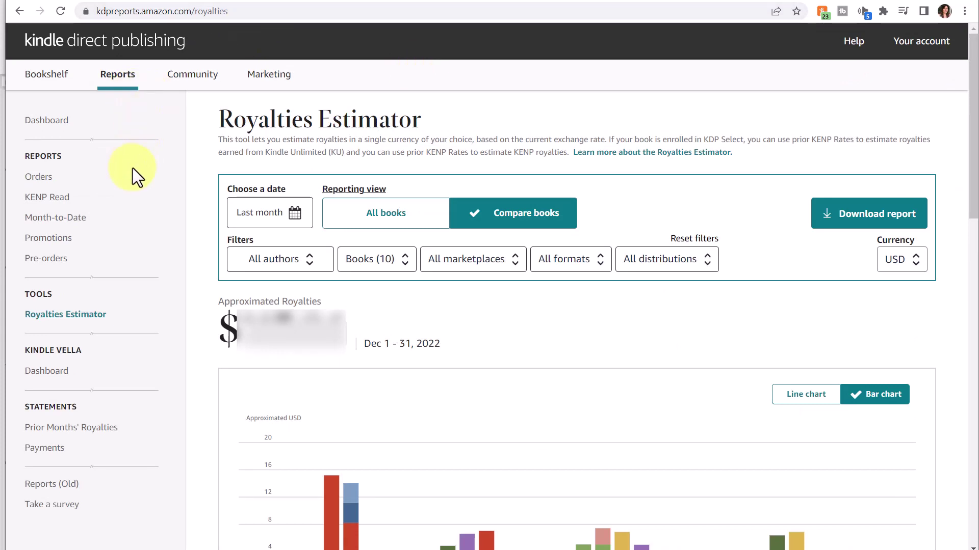
pyautogui.click(38, 178)
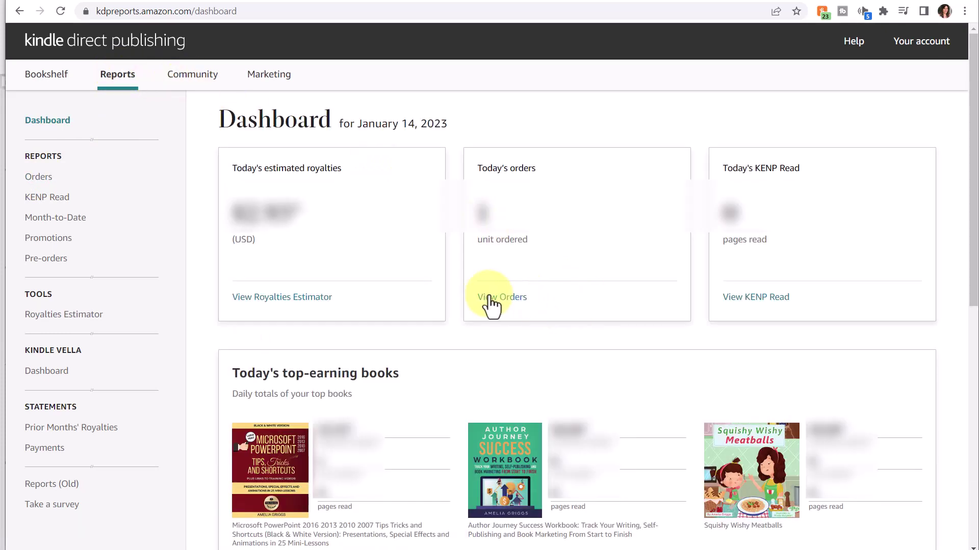
pyautogui.click(512, 297)
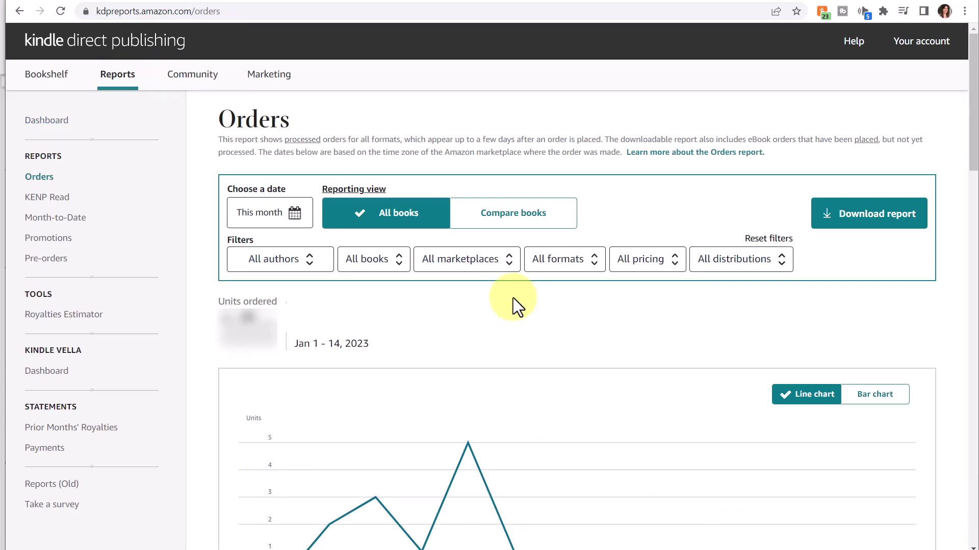
# Step: Open the KENP Read report, review its chart, and expand the Microsoft PowerPoint tips book's pages read by marketplace
pyautogui.click(52, 202)
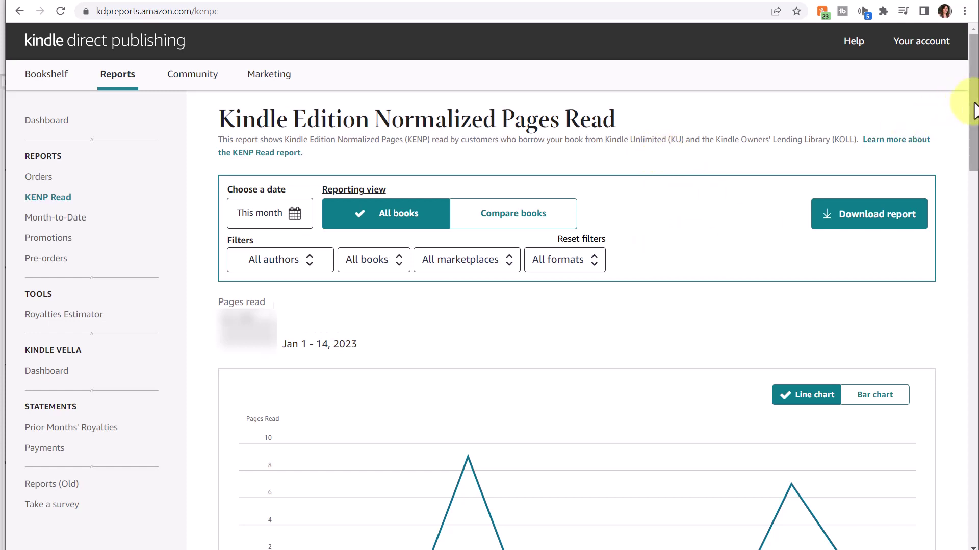
pyautogui.moveTo(971, 105); pyautogui.dragTo(974, 153)
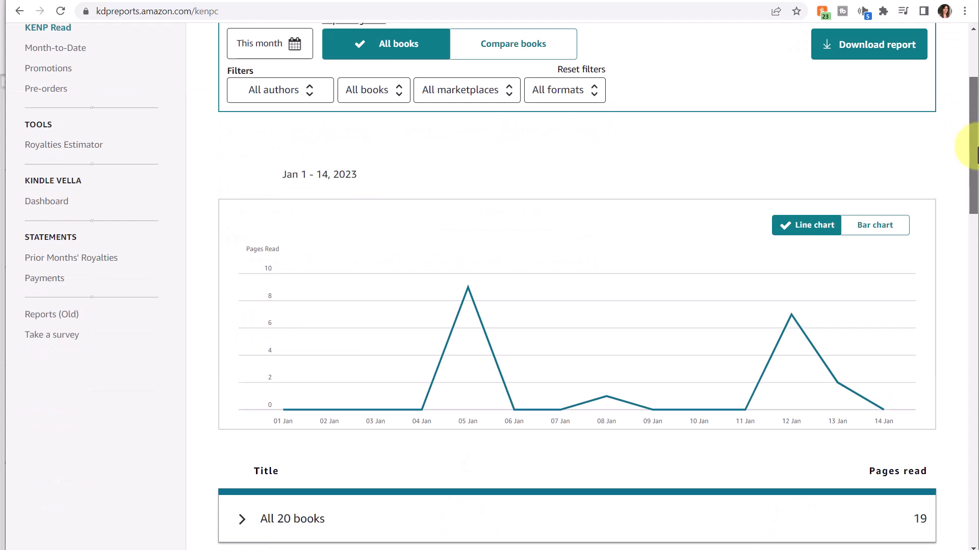
pyautogui.moveTo(976, 152); pyautogui.dragTo(975, 247)
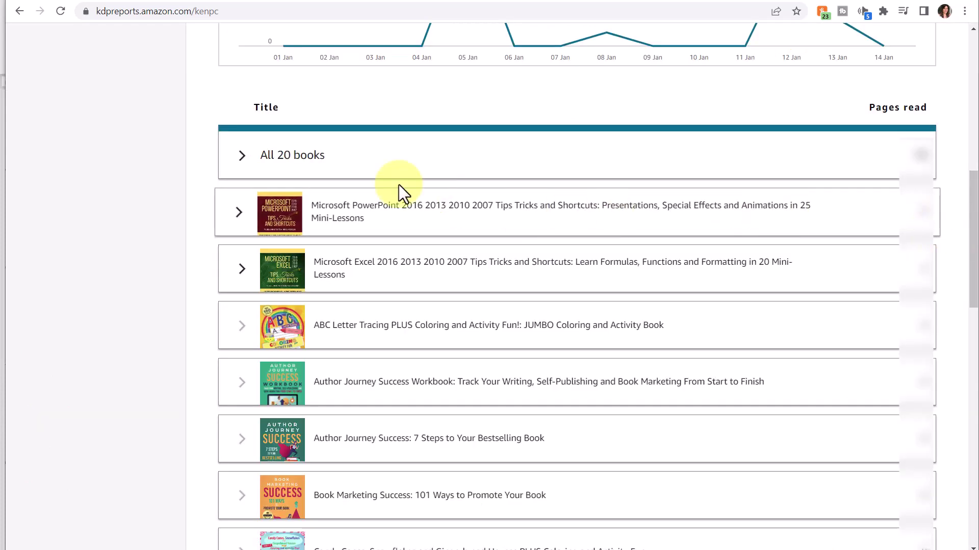
pyautogui.click(238, 214)
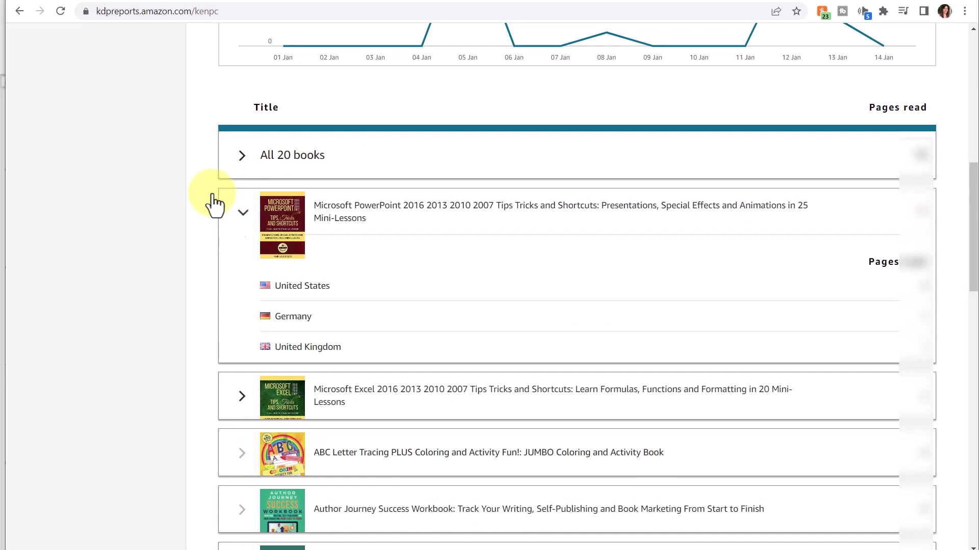
pyautogui.scroll(10, 24, 166)
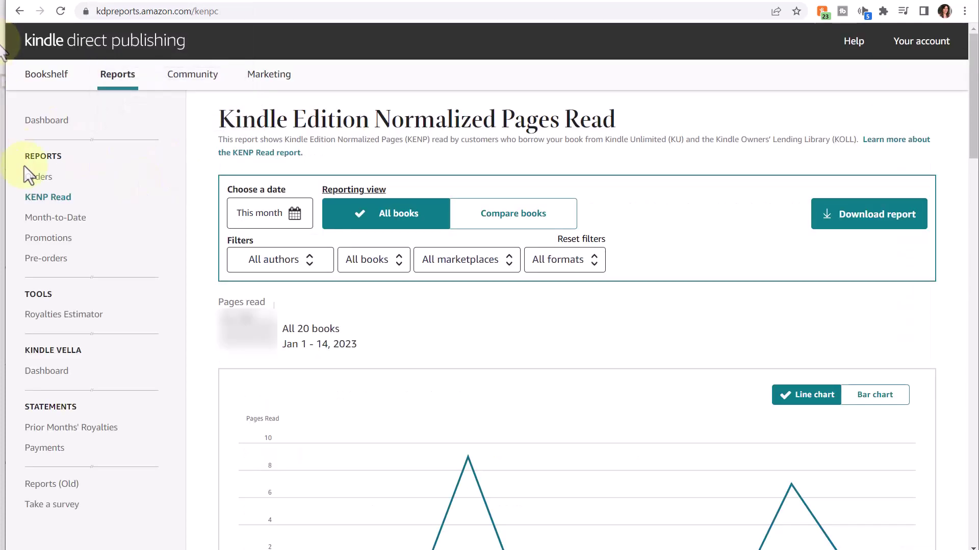
# Step: Open the Month-to-Date report and set its month to Previous month
pyautogui.click(57, 223)
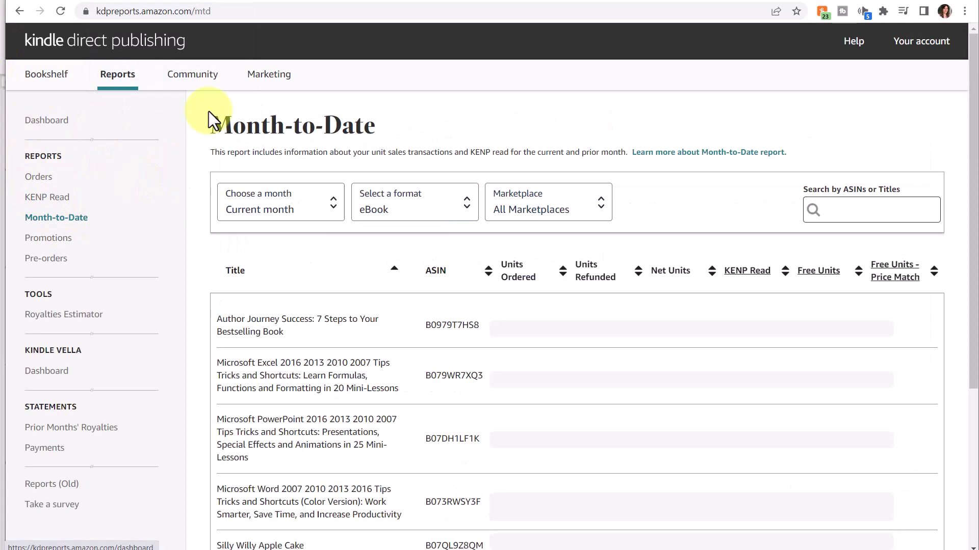
pyautogui.click(334, 208)
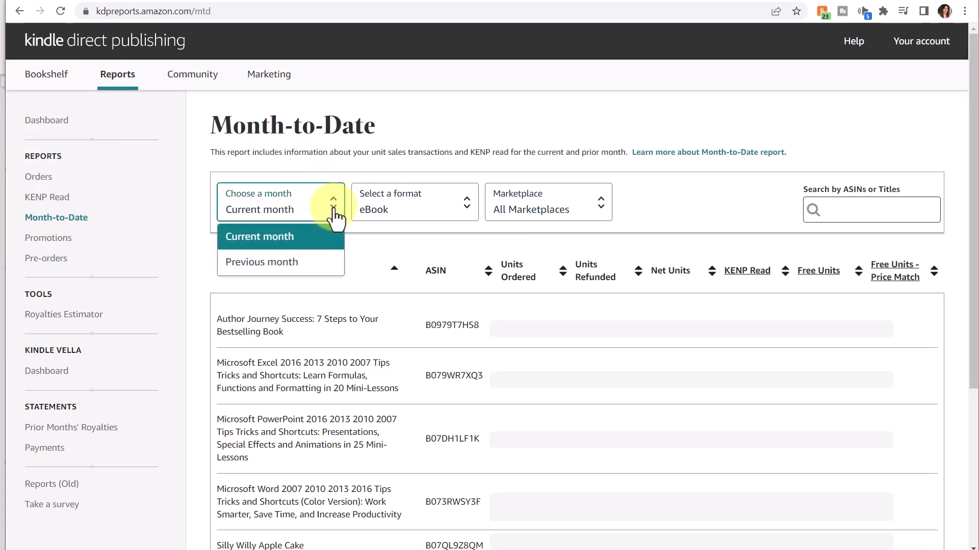
pyautogui.click(280, 264)
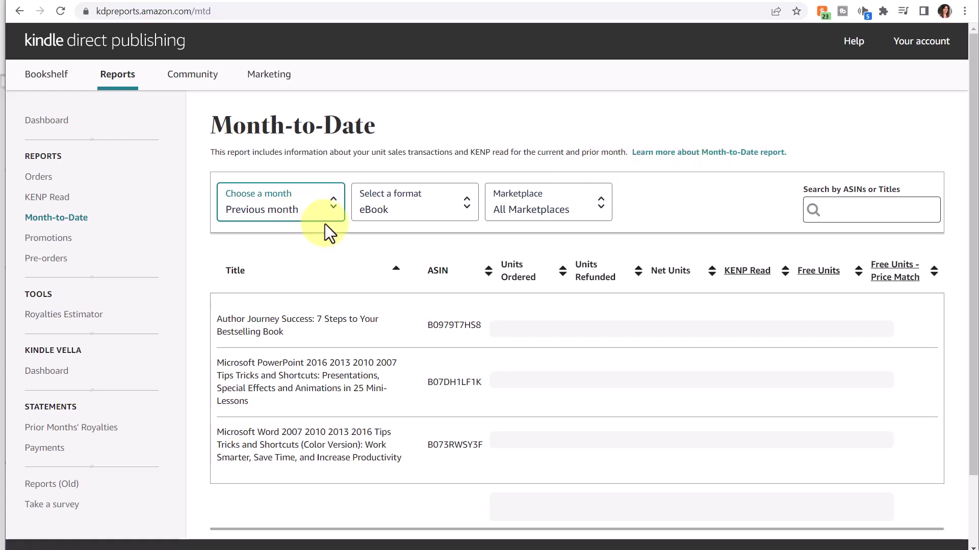
# Step: Review the available format and marketplace filter options of the Month-to-Date report
pyautogui.click(472, 220)
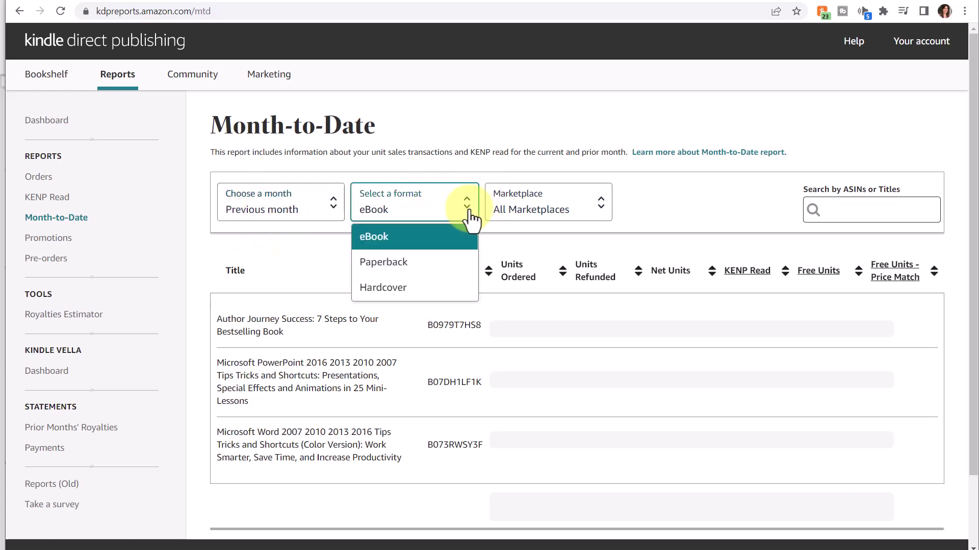
pyautogui.click(592, 219)
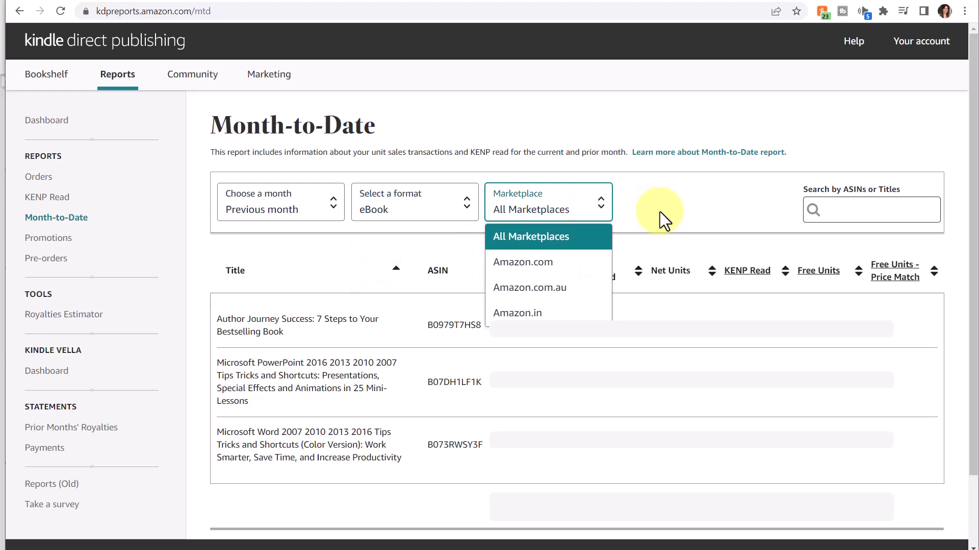
pyautogui.click(705, 210)
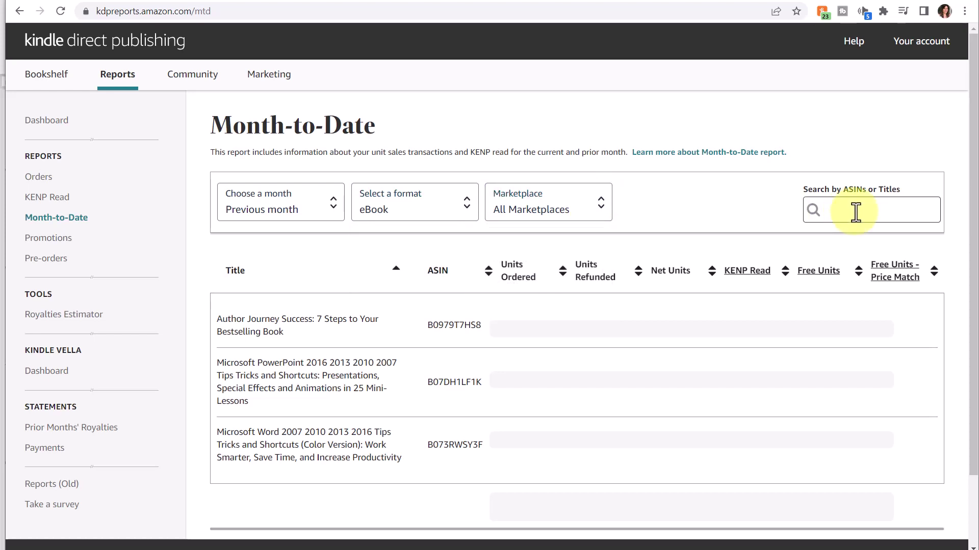
# Step: View the Promotions report with its Kindle Countdown Deals, and open the Pre-orders report
pyautogui.click(47, 240)
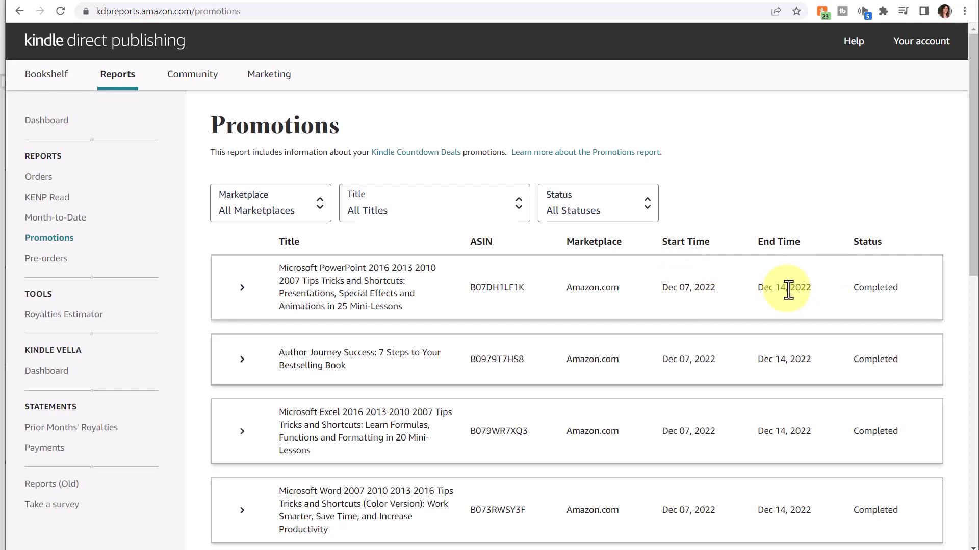
pyautogui.click(51, 258)
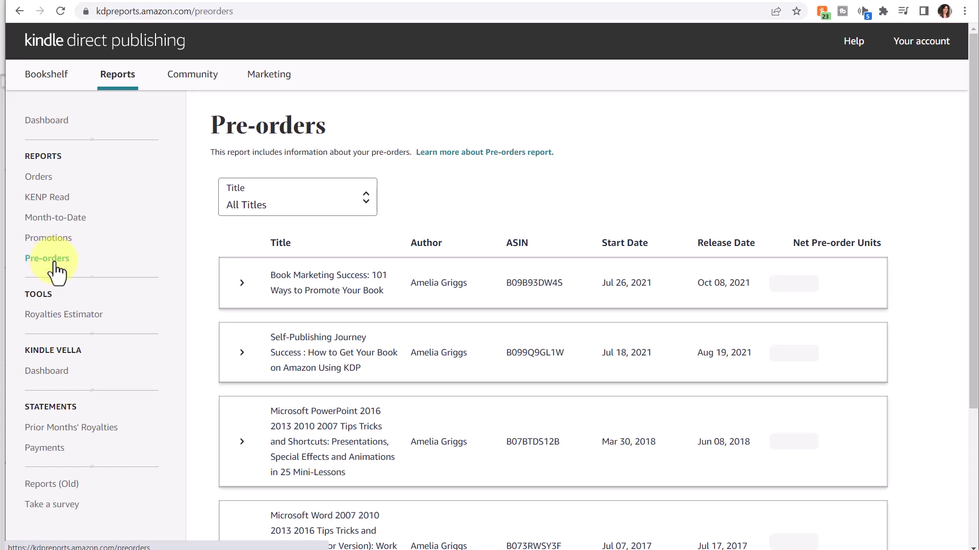
# Step: Open the Royalties Estimator directly and through the dashboard's estimated royalties card, and review its date range options
pyautogui.click(79, 320)
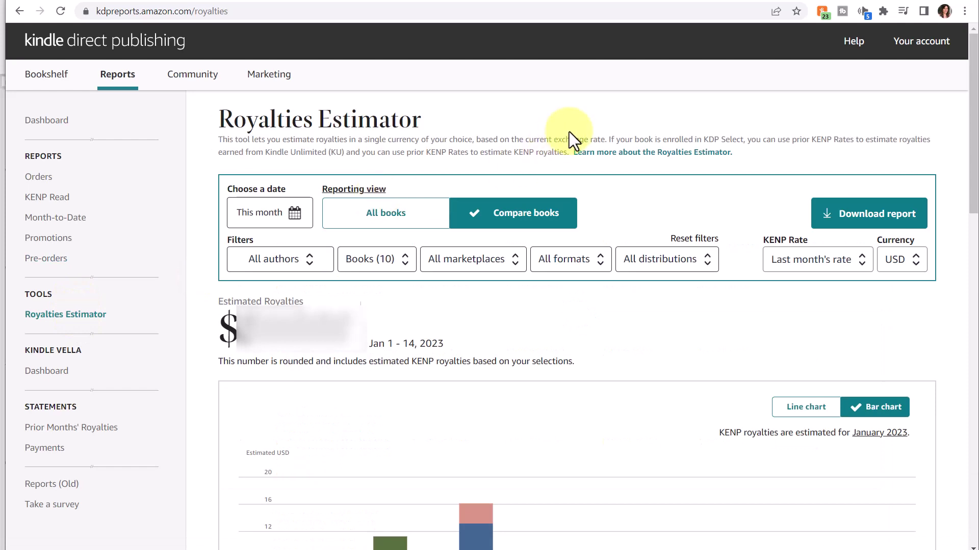
pyautogui.click(122, 75)
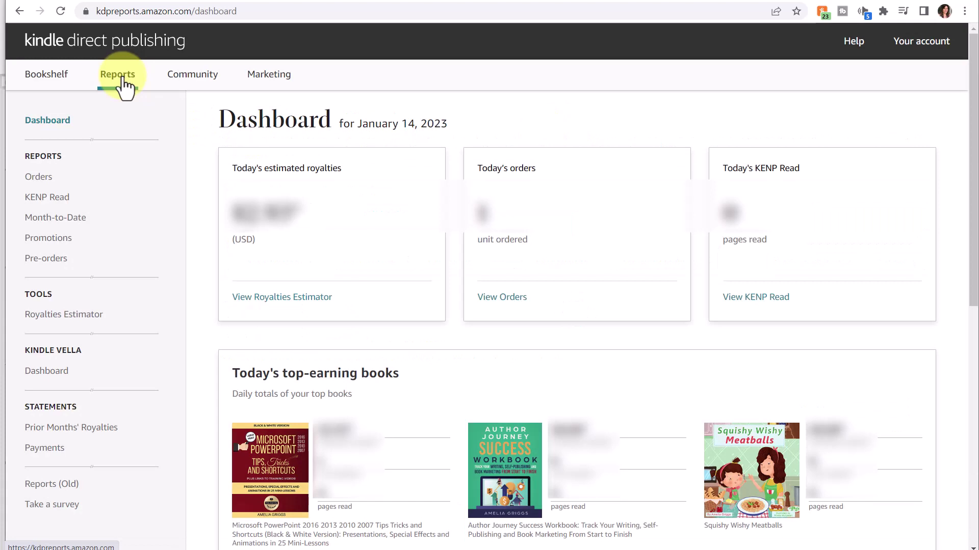
pyautogui.click(295, 301)
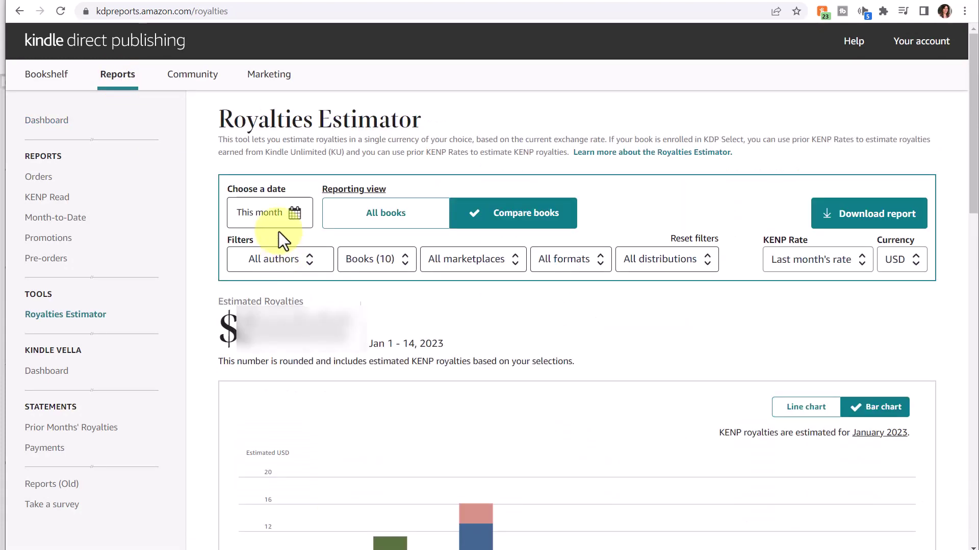
pyautogui.click(275, 215)
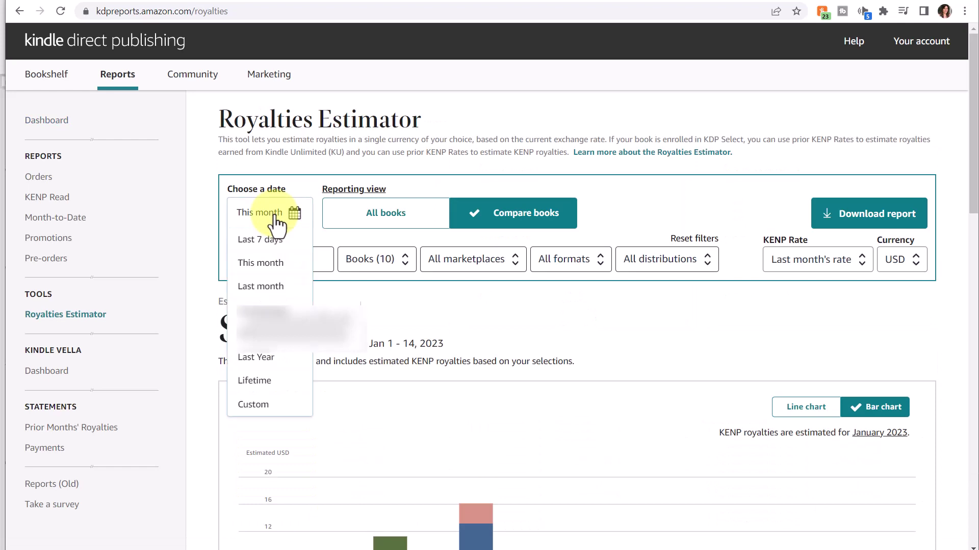
pyautogui.click(277, 217)
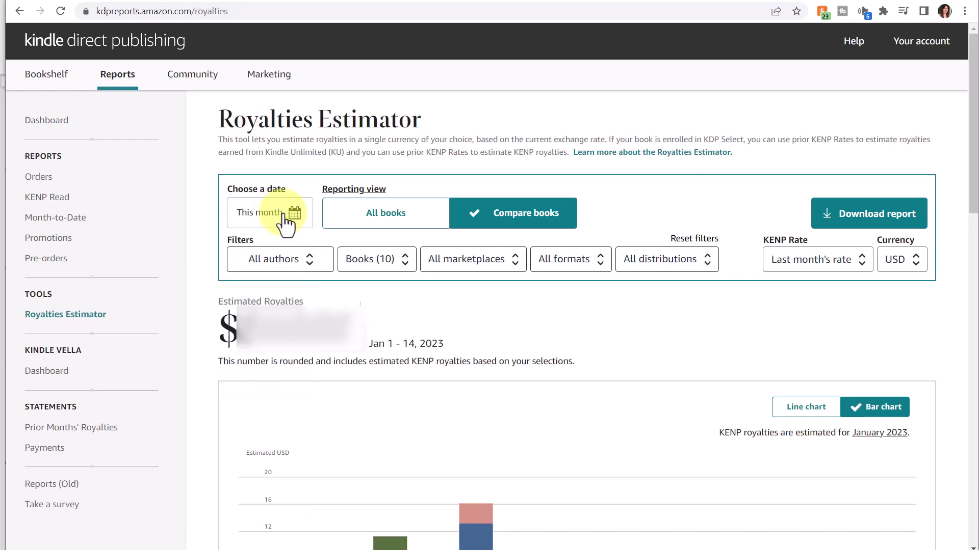
pyautogui.click(407, 224)
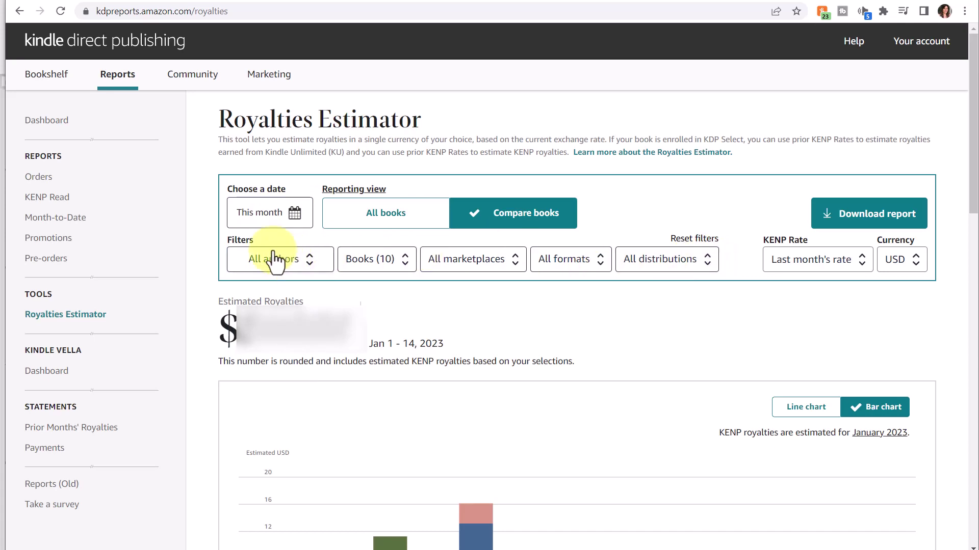
# Step: View the Kindle Vella dashboard, and review the Prior Months' Royalties report's month choices and January 2023 marketplace list
pyautogui.click(49, 375)
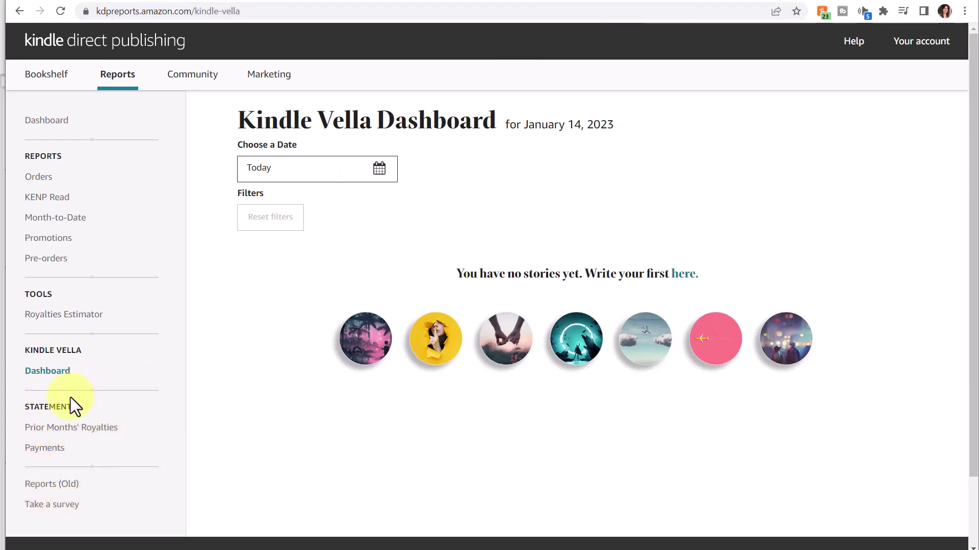
pyautogui.click(61, 439)
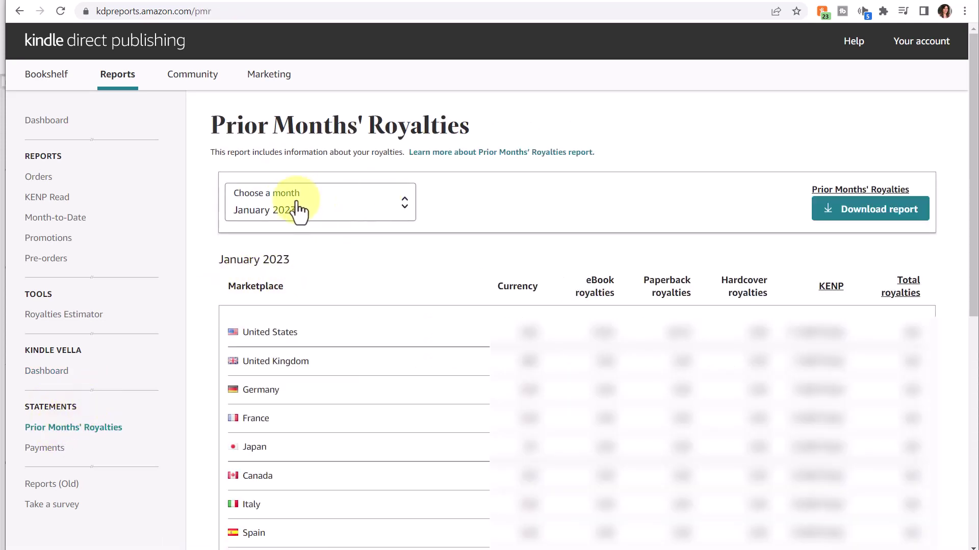
pyautogui.click(405, 209)
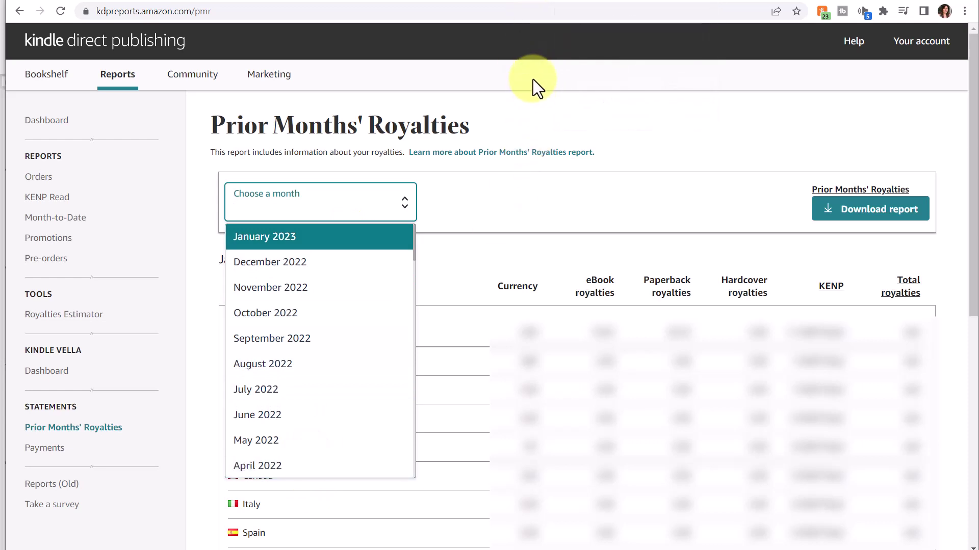
pyautogui.click(551, 82)
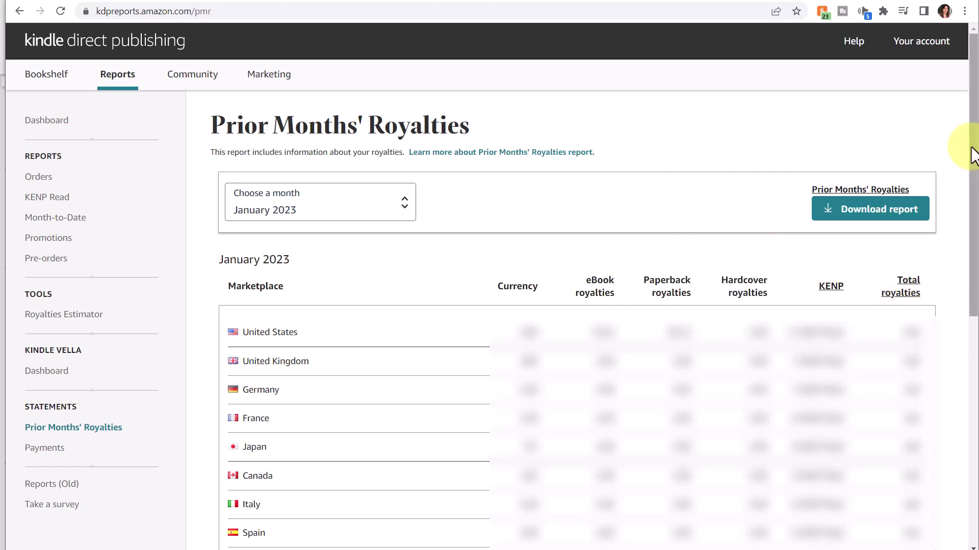
pyautogui.moveTo(973, 156); pyautogui.dragTo(975, 264)
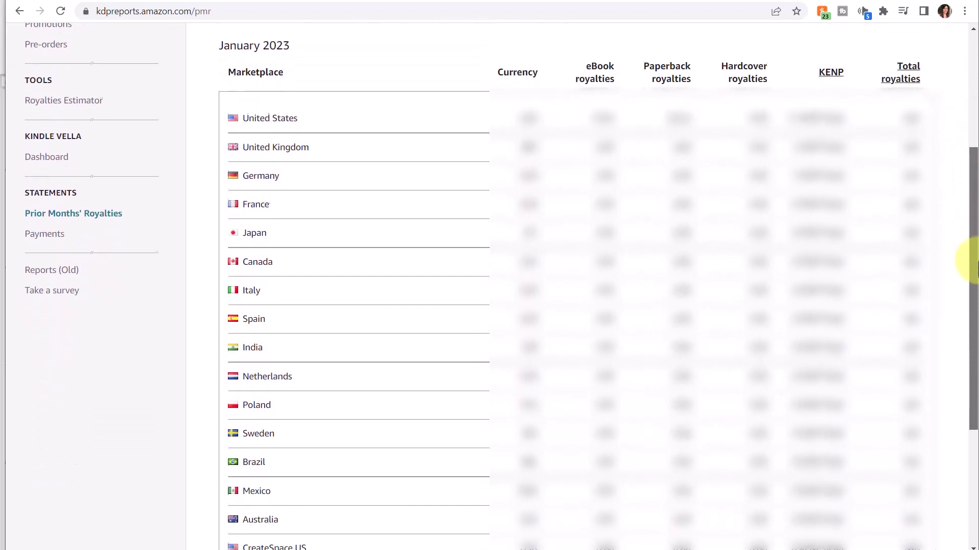
pyautogui.scroll(4, 275, 372)
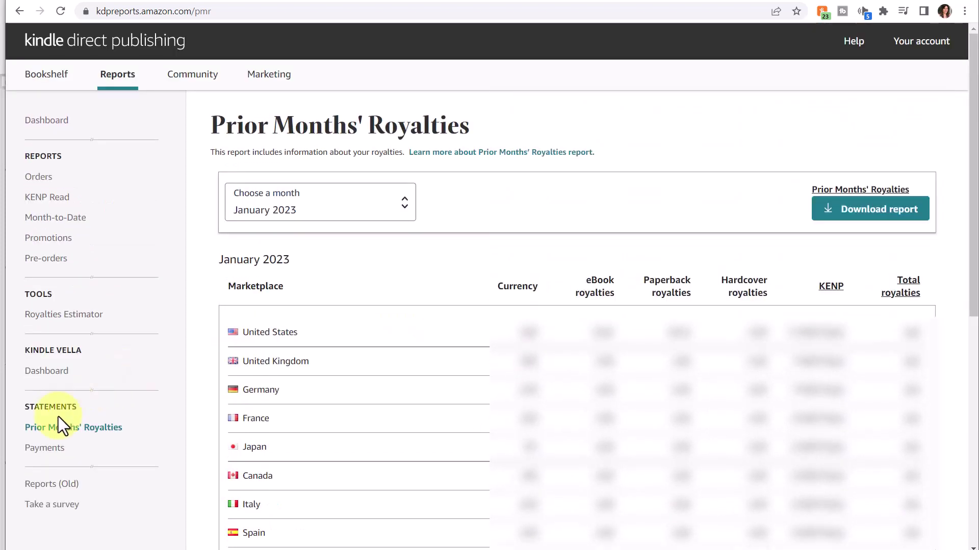
# Step: Open the Payments report and examine its payment status, payment date, payment method and net earnings columns
pyautogui.click(33, 448)
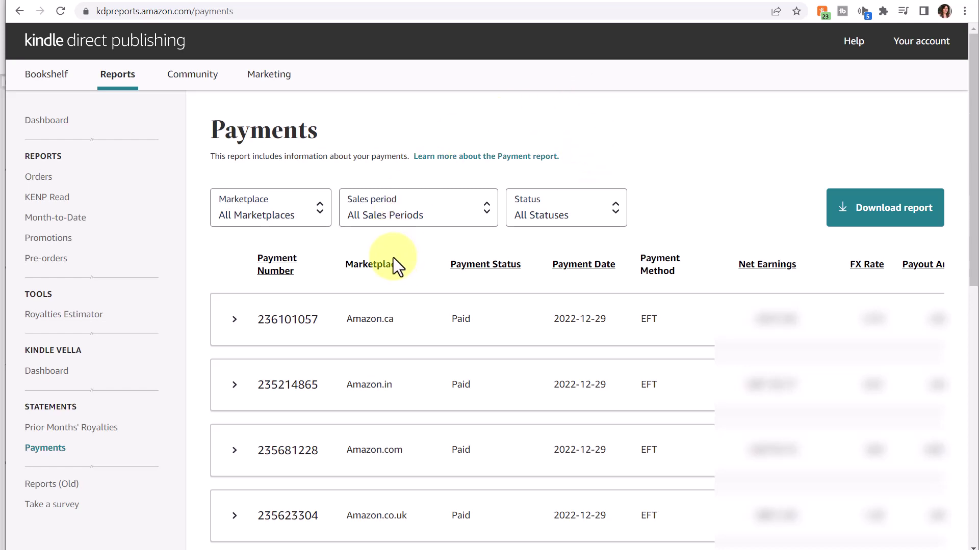
pyautogui.moveTo(525, 261)
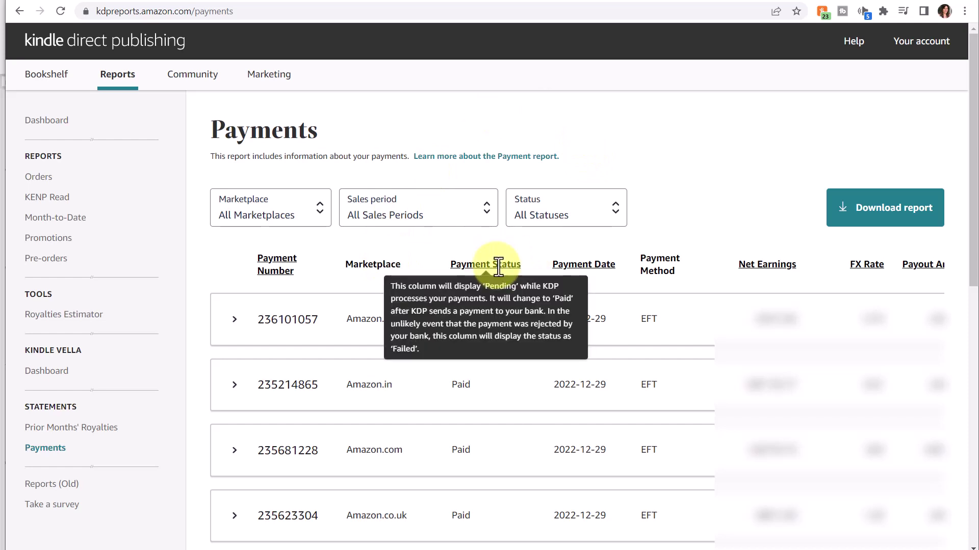
pyautogui.moveTo(578, 261)
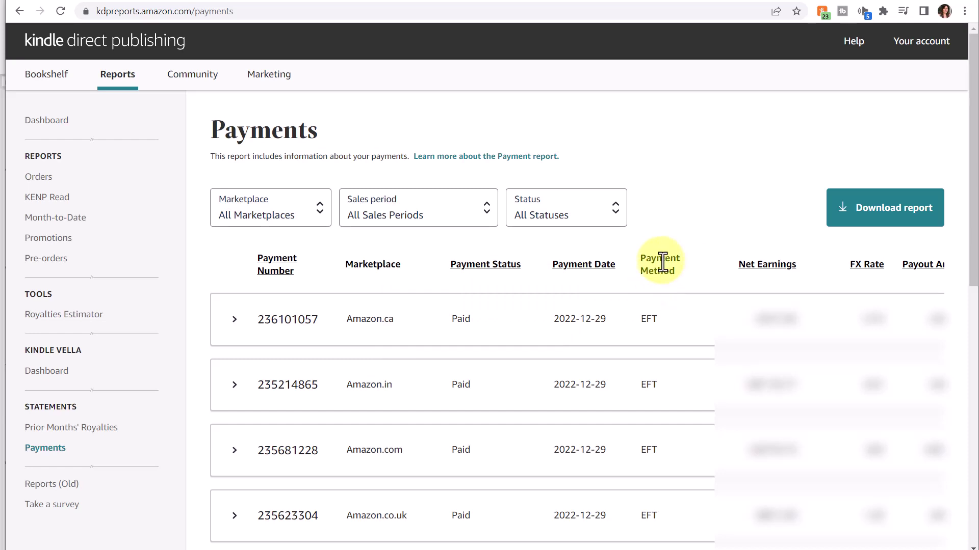
pyautogui.moveTo(783, 263)
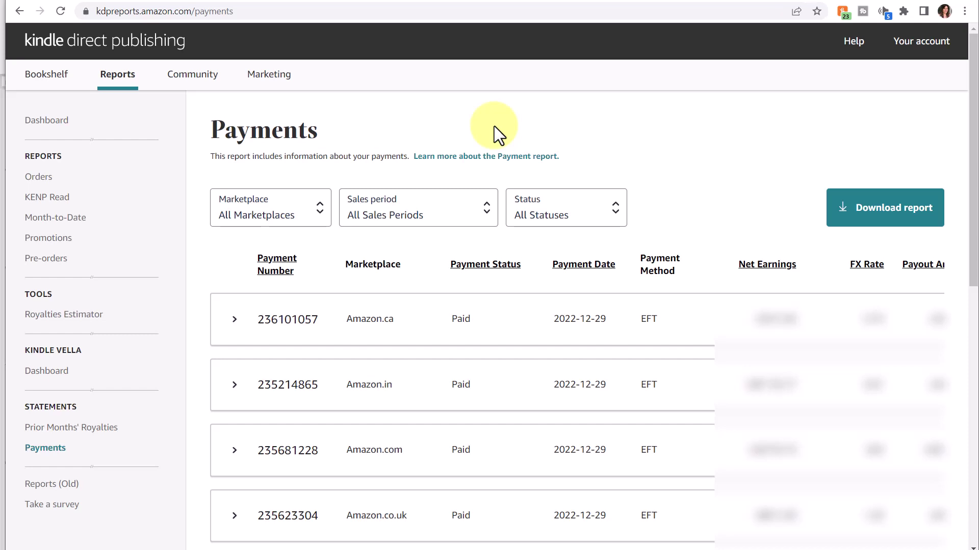
# Step: Open the old reports and set the Sales Dashboard's date range to Dec 01, 2022 - Dec 31, 2022
pyautogui.click(47, 489)
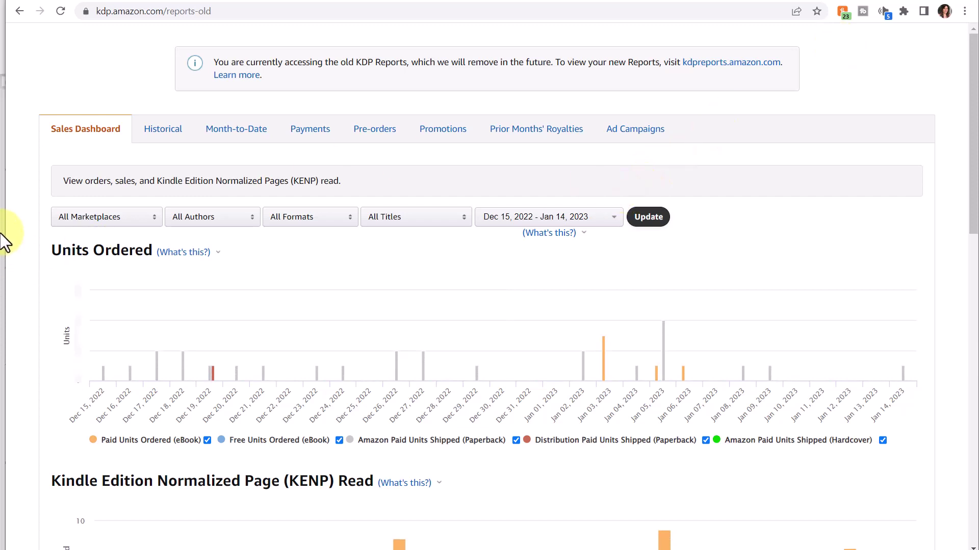
pyautogui.click(616, 218)
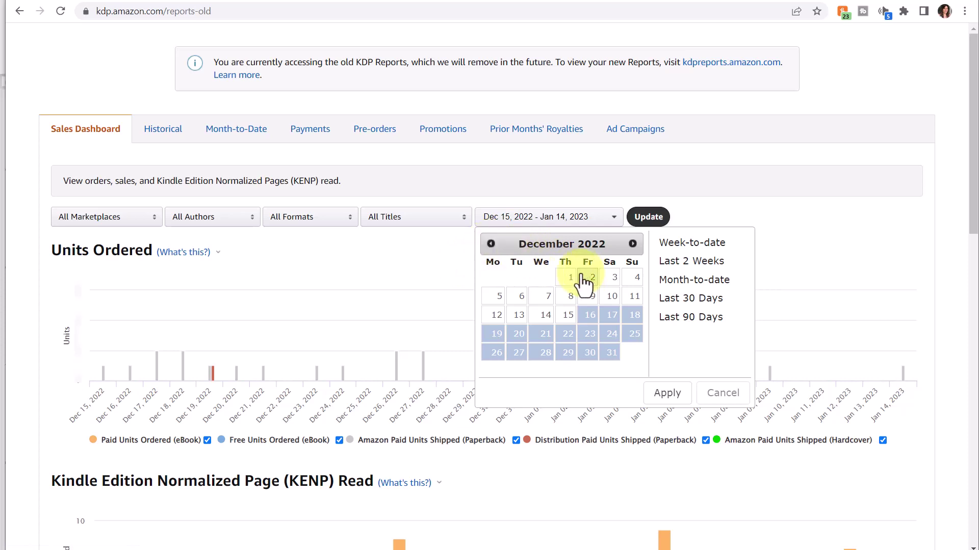
pyautogui.click(490, 243)
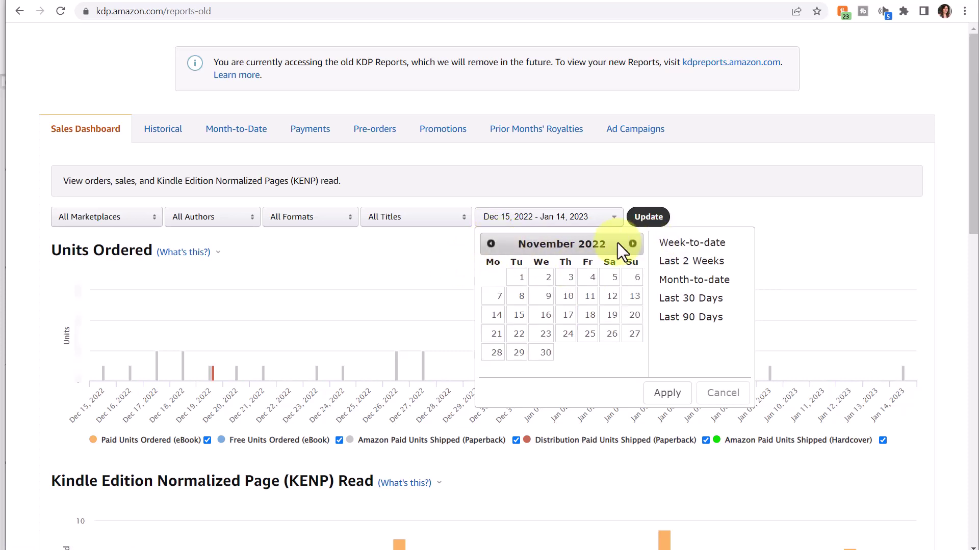
pyautogui.click(632, 244)
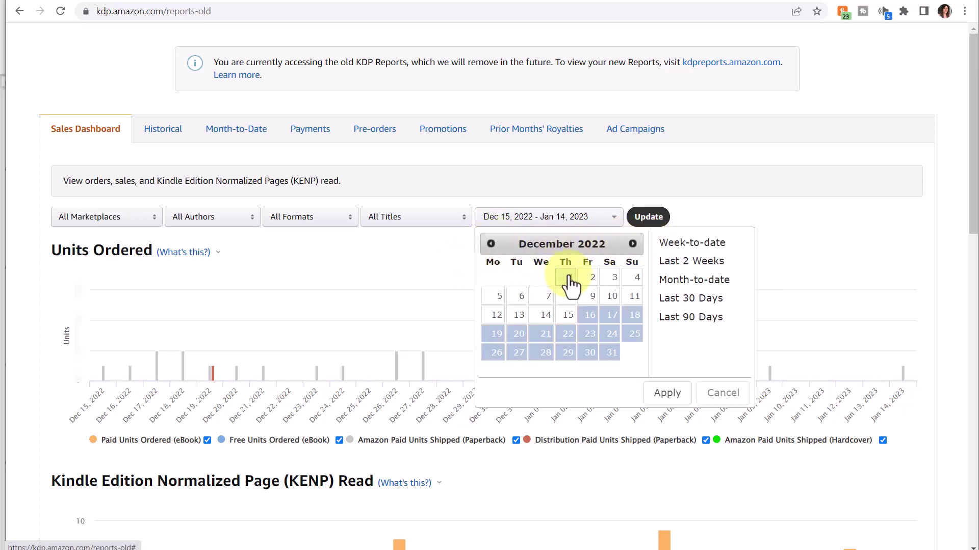
pyautogui.click(561, 278)
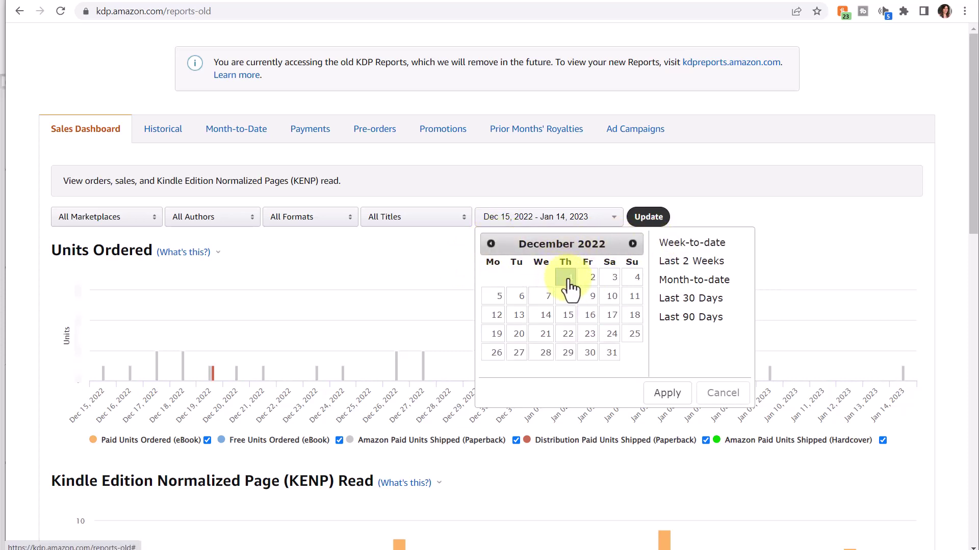
pyautogui.click(611, 356)
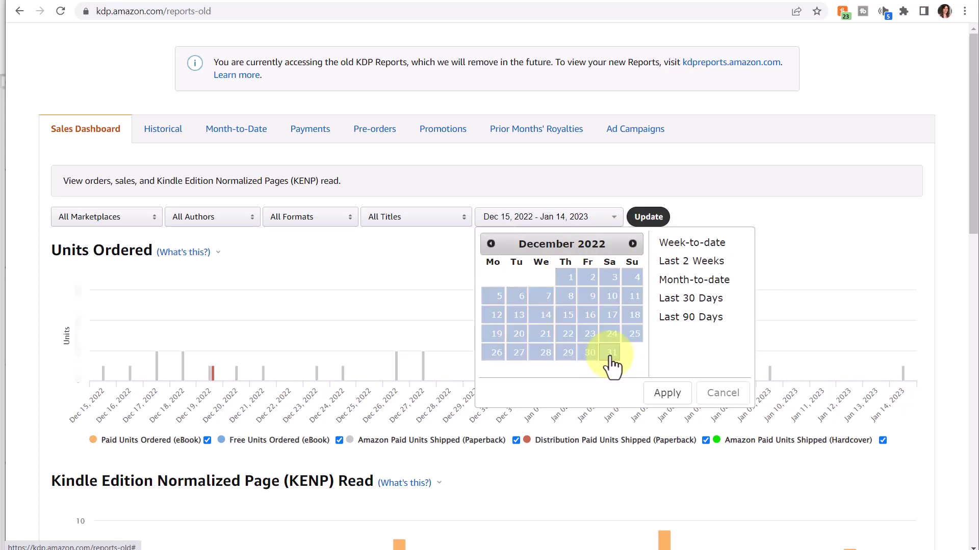
pyautogui.click(671, 395)
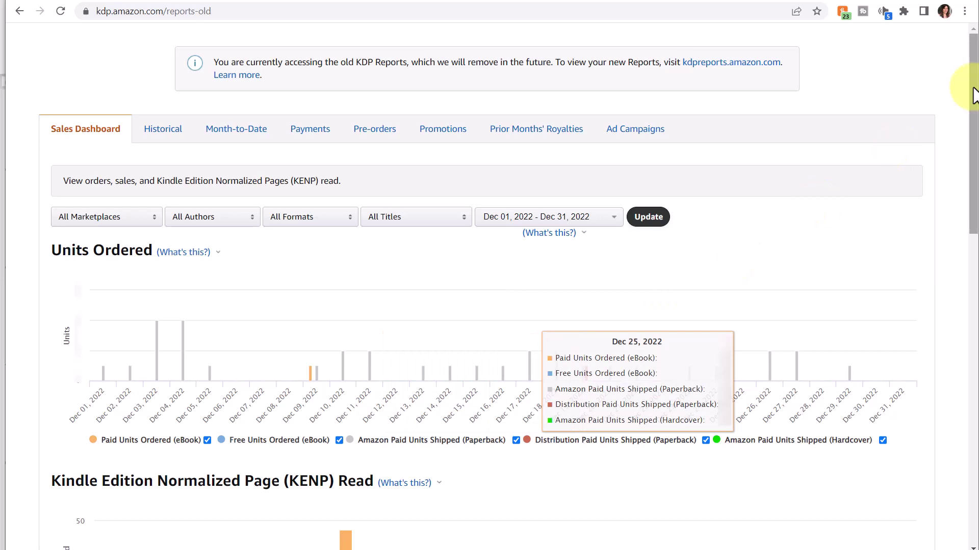
# Step: Review the old Sales Dashboard's Units Ordered and KENP Read charts for December 2022
pyautogui.moveTo(972, 92); pyautogui.dragTo(975, 162)
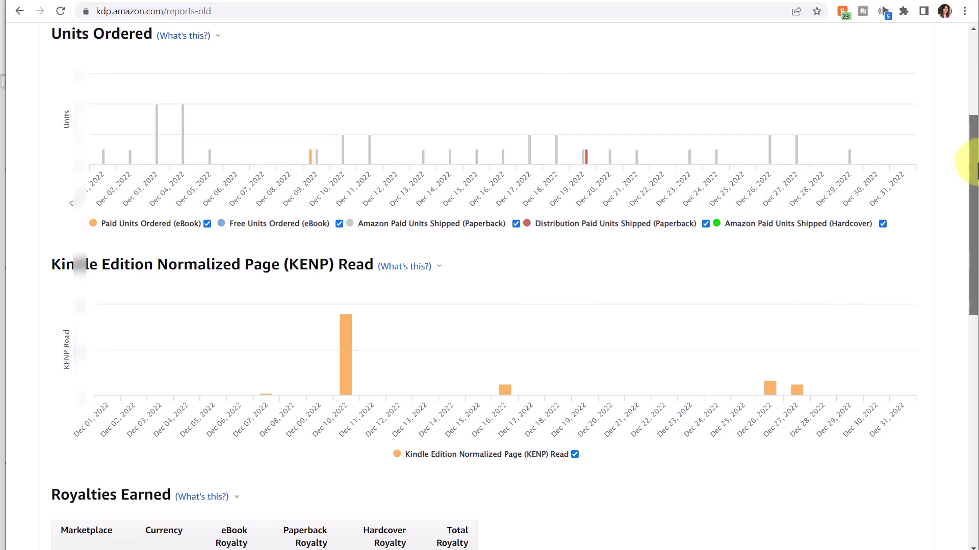
pyautogui.moveTo(974, 162); pyautogui.dragTo(969, 72)
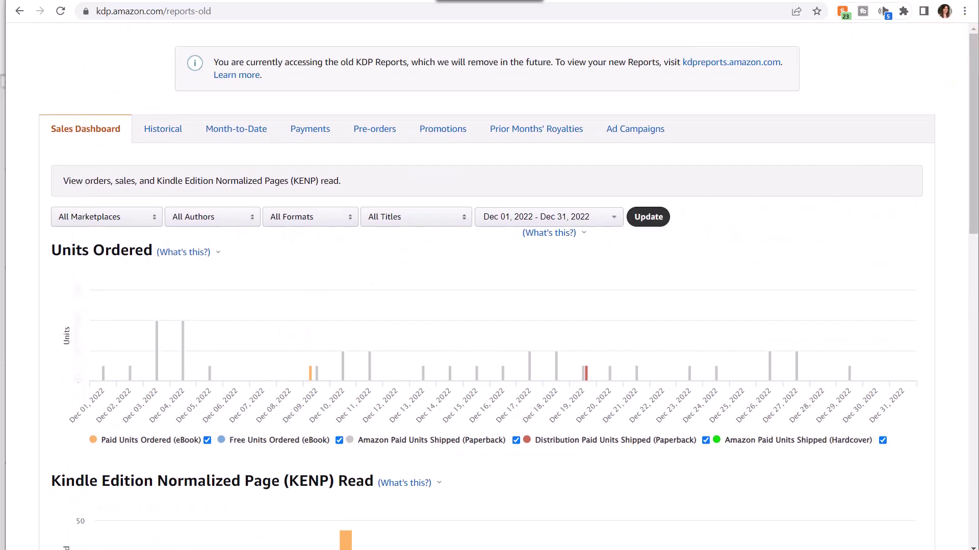
pyautogui.moveTo(489, 1)
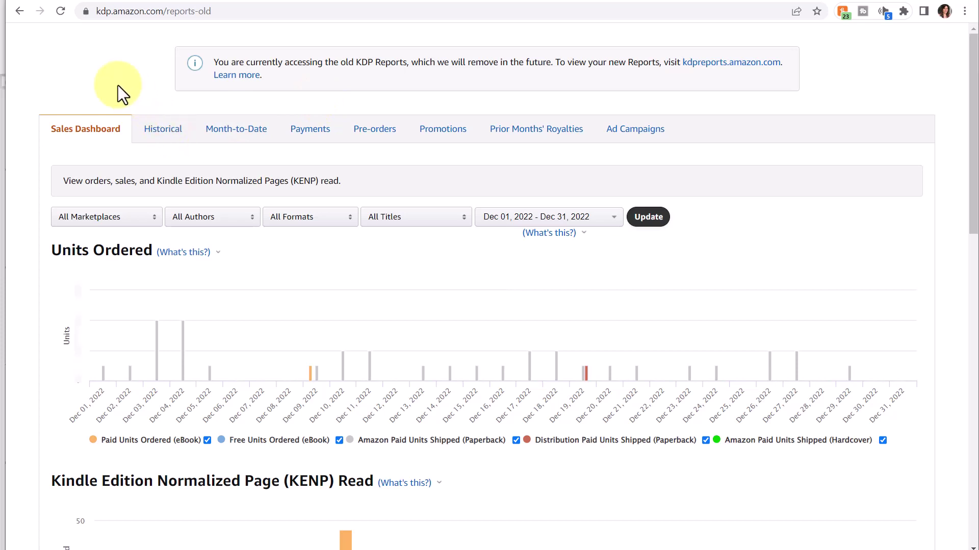
# Step: Filter the Historical report to the Black & White Microsoft PowerPoint tips book and inspect its February 2019 unit sales
pyautogui.click(168, 132)
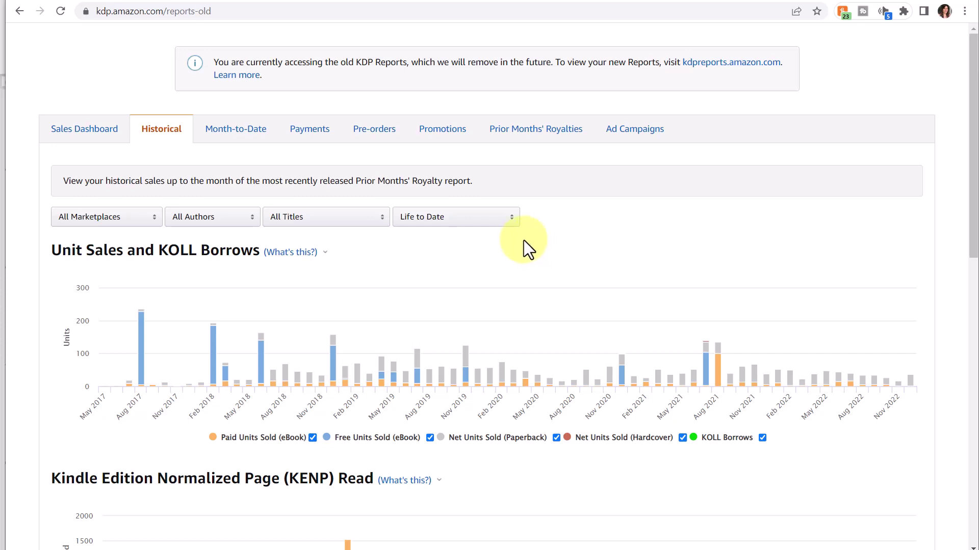
pyautogui.click(380, 230)
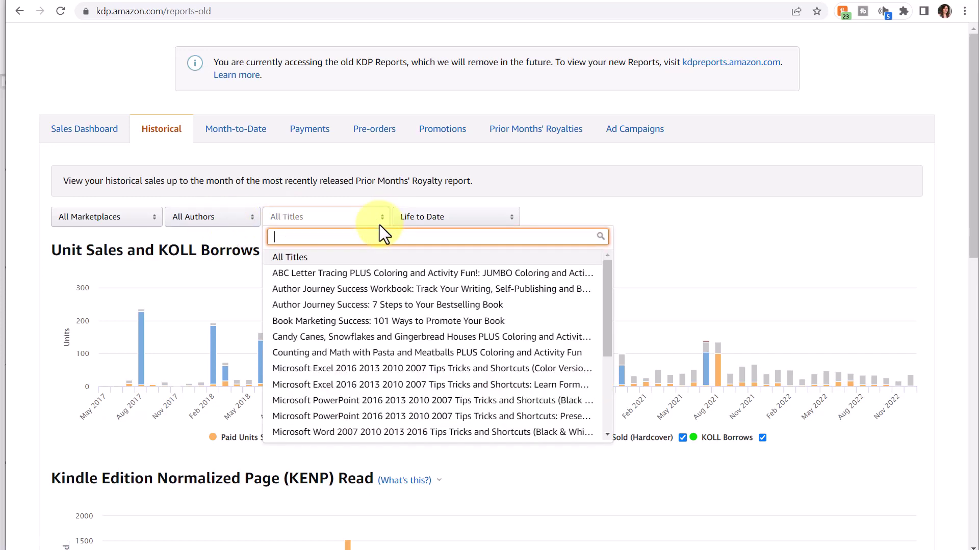
pyautogui.click(378, 401)
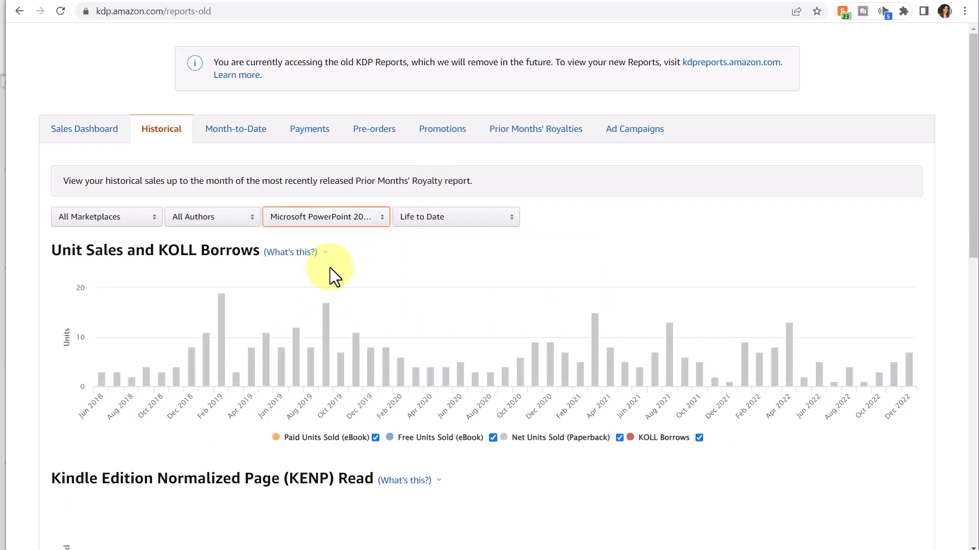
pyautogui.moveTo(232, 295)
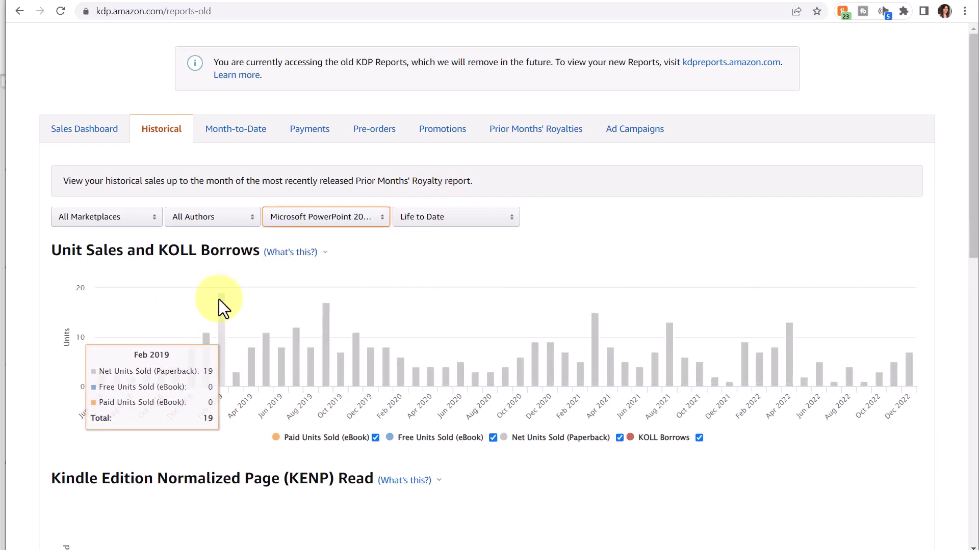